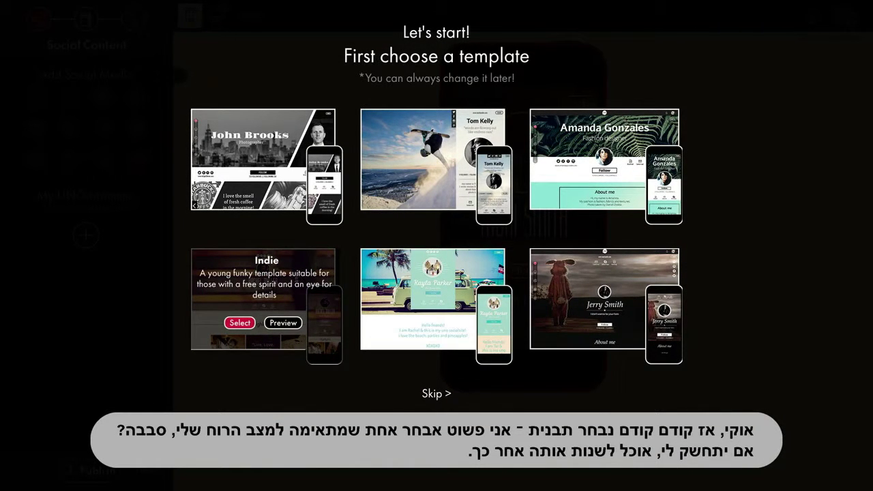
# Start the site from the Indie template.
pyautogui.click(239, 325)
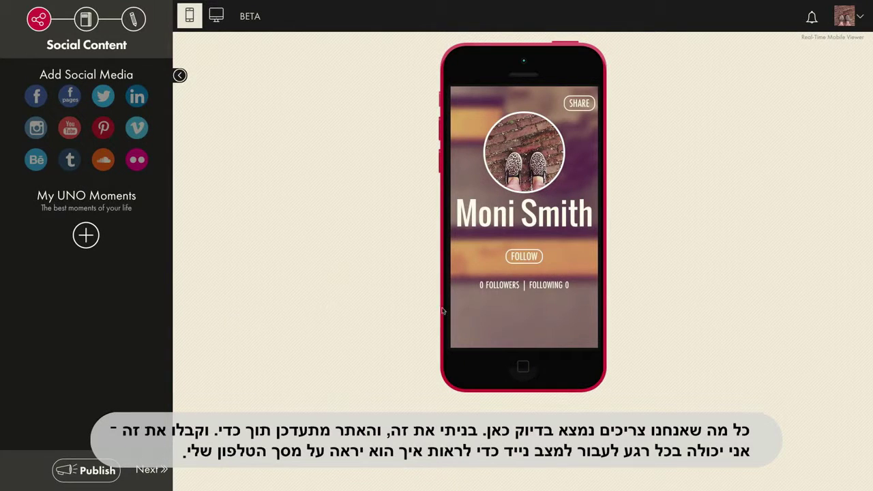
# Compare the desktop and phone previews, settle on desktop, and add the Facebook feed.
pyautogui.scroll(-1, 577, 226)
pyautogui.scroll(1, 577, 227)
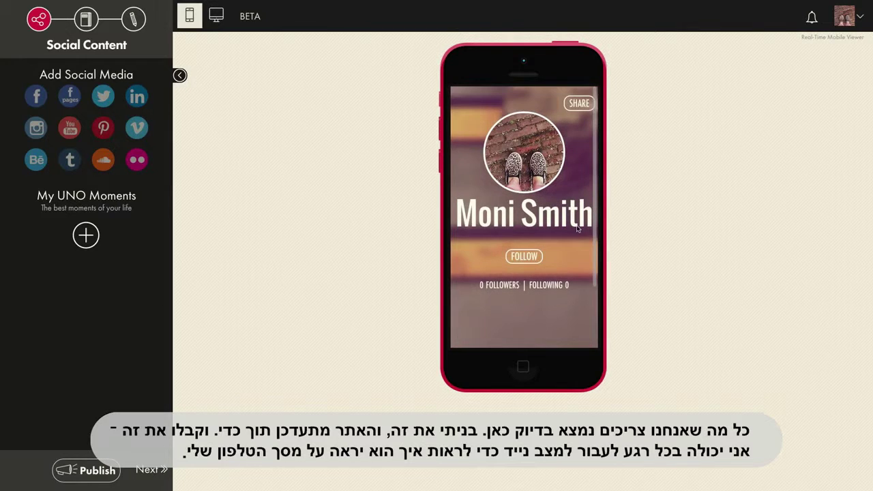
pyautogui.click(219, 19)
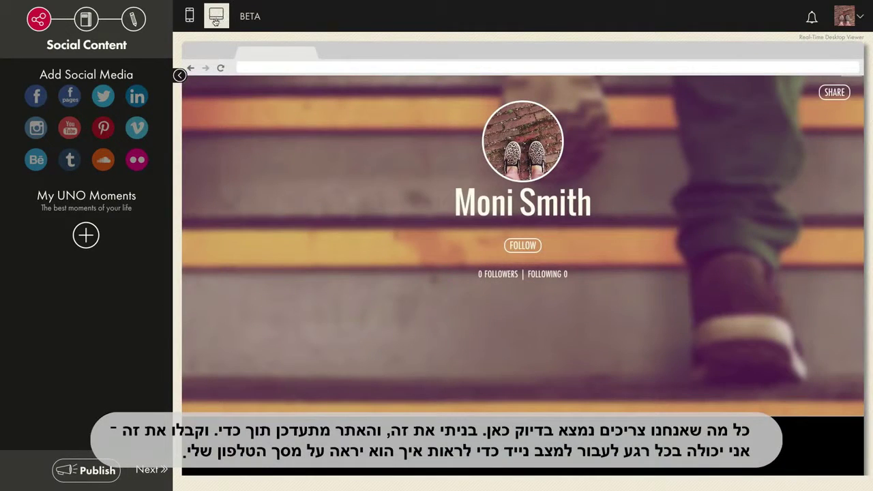
pyautogui.click(190, 16)
pyautogui.click(216, 19)
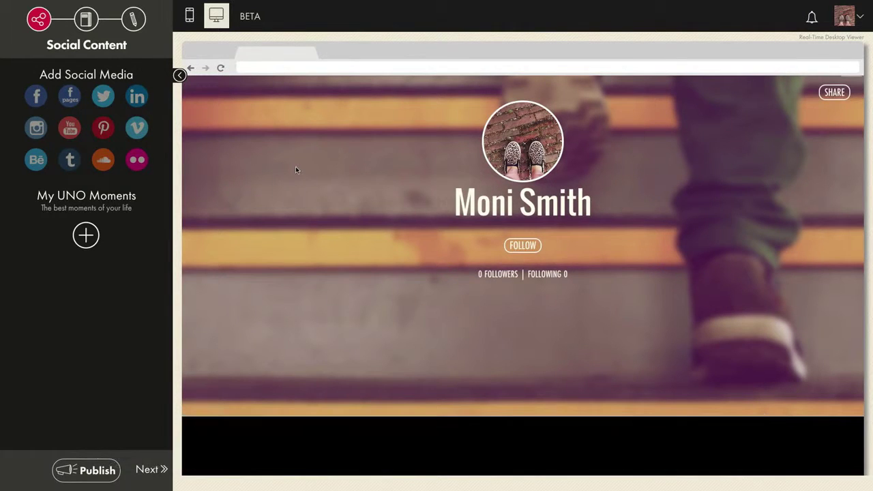
pyautogui.click(38, 96)
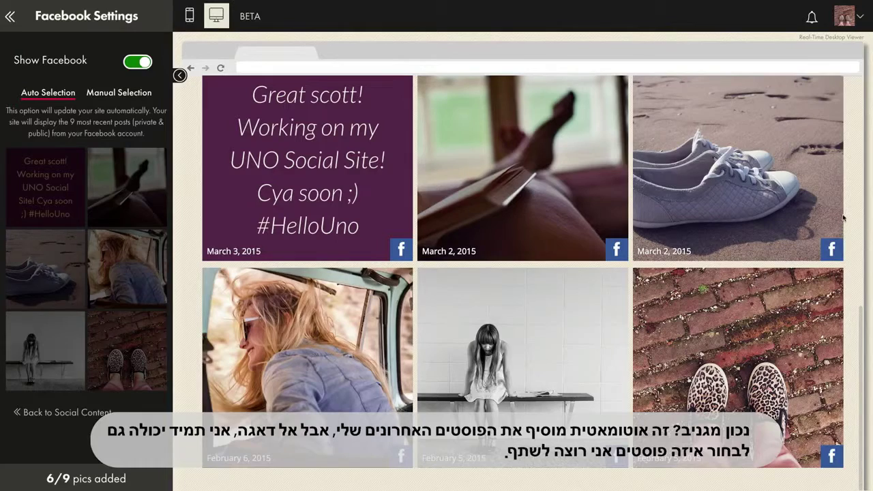
# Switch Facebook to Manual Selection and hand-pick the legs, beach shoes and girl-in-car posts.
pyautogui.scroll(3, 843, 218)
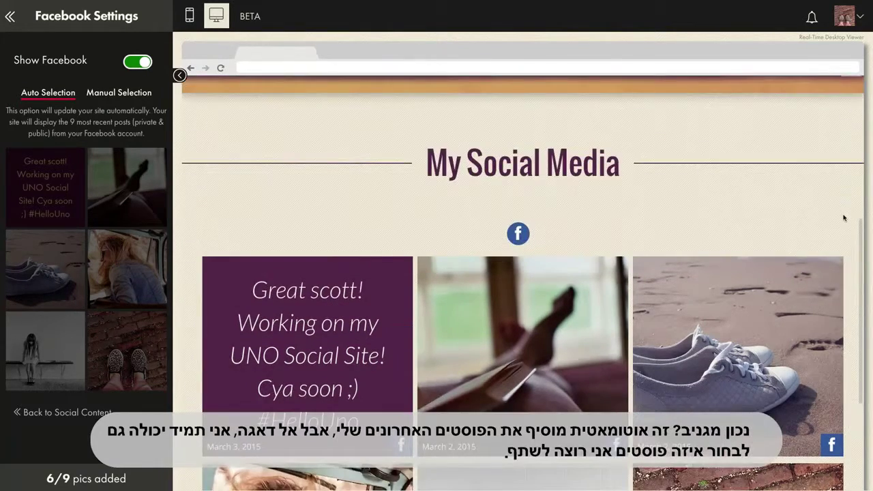
pyautogui.scroll(-3, 844, 218)
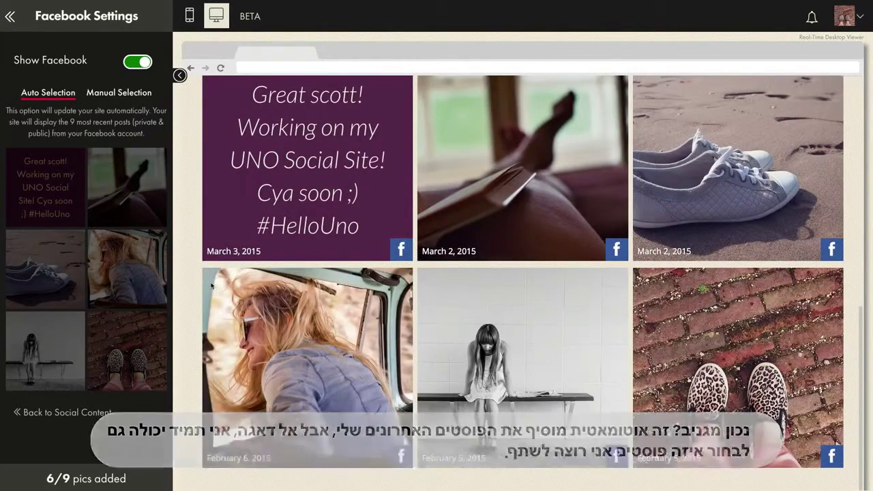
pyautogui.click(127, 93)
pyautogui.click(63, 199)
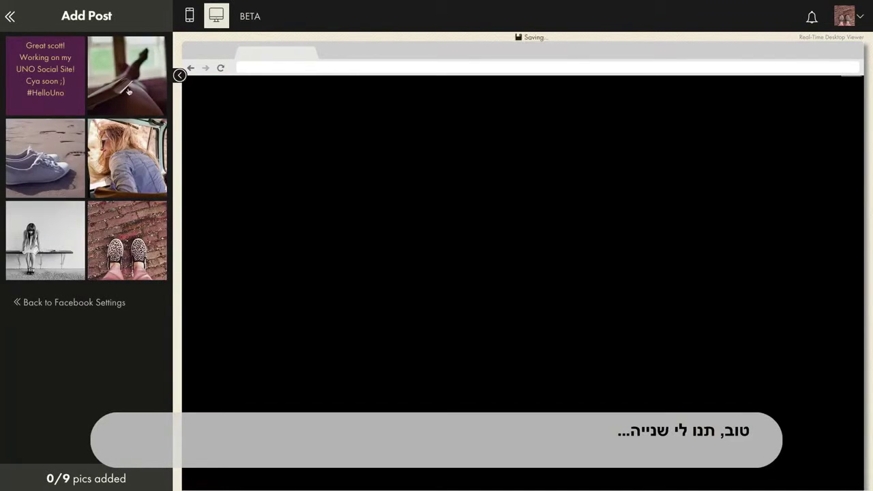
pyautogui.click(142, 94)
pyautogui.click(65, 167)
pyautogui.click(107, 169)
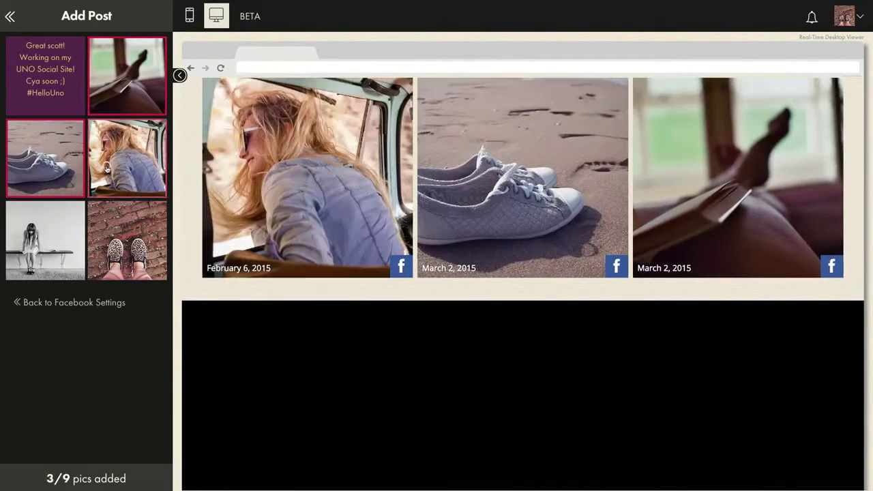
pyautogui.click(11, 19)
# Remove the three hand-picked posts, switch to Auto Selection, and return to Social Content.
pyautogui.click(97, 239)
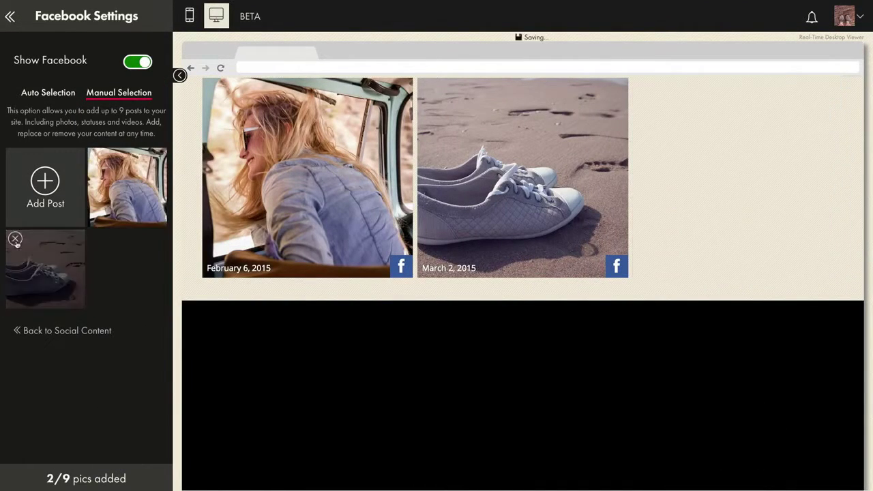
pyautogui.click(15, 239)
pyautogui.click(97, 158)
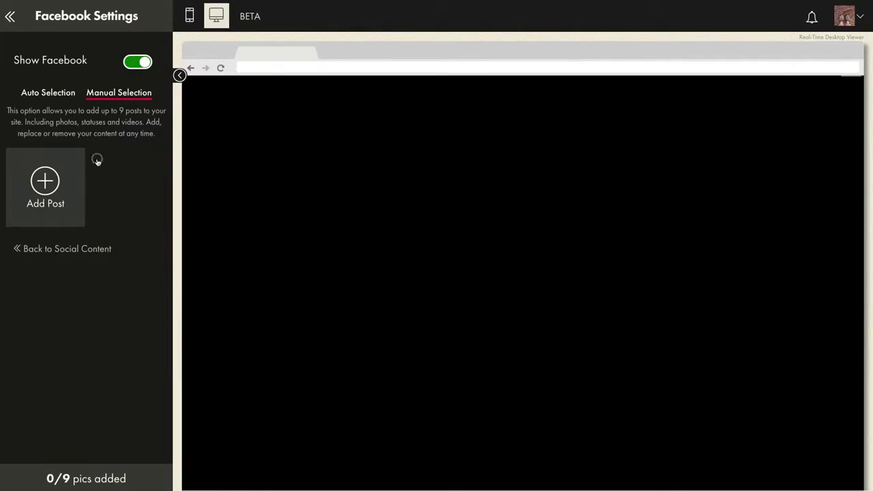
pyautogui.click(53, 96)
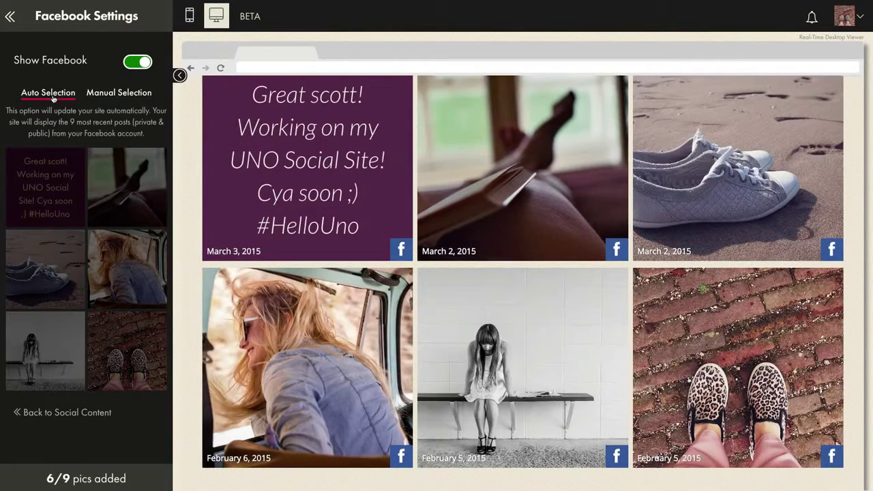
pyautogui.click(12, 19)
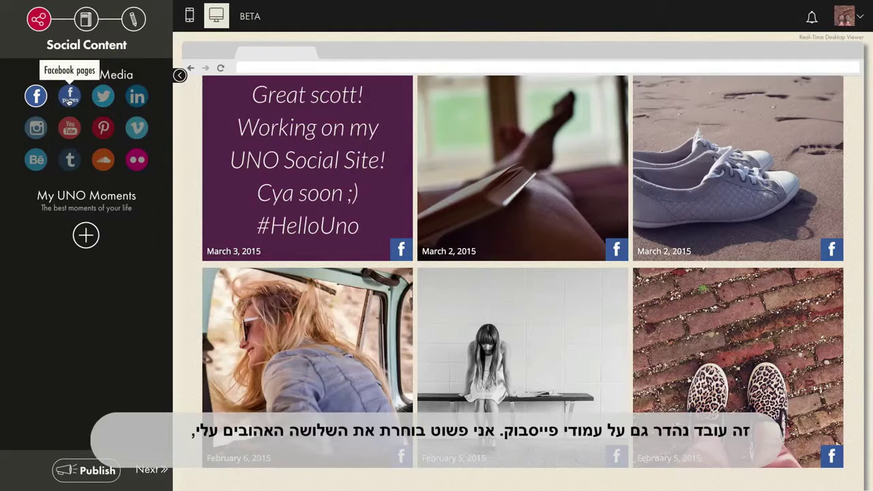
# Add the Tobi, Lil Bub and Sleater-Kinney Facebook fan pages.
pyautogui.click(69, 98)
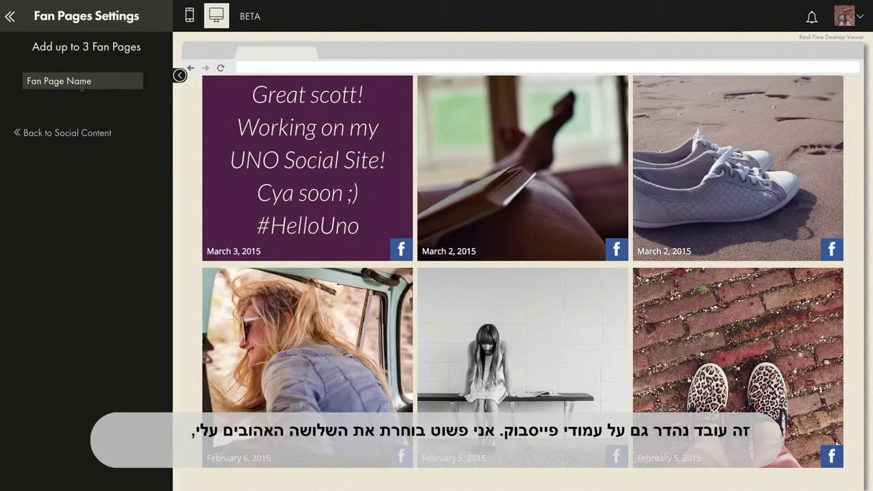
pyautogui.click(89, 85)
pyautogui.write('shoptobi')
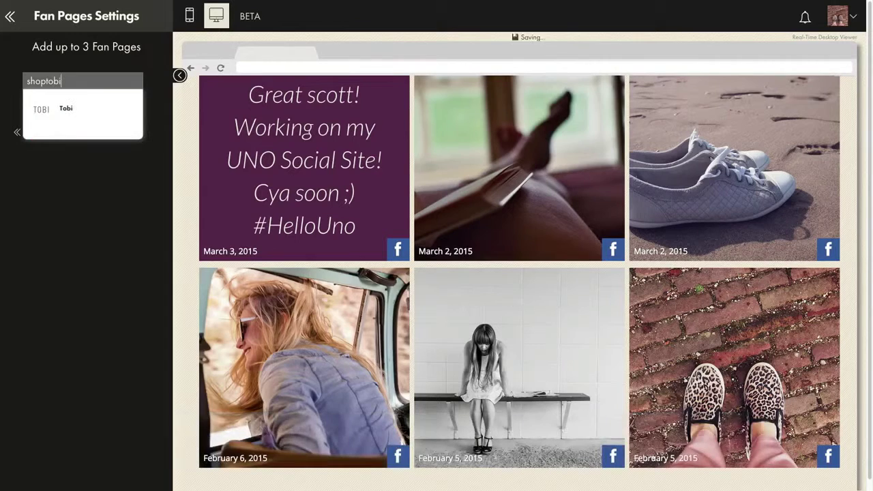
pyautogui.press('Down')
pyautogui.press('Return')
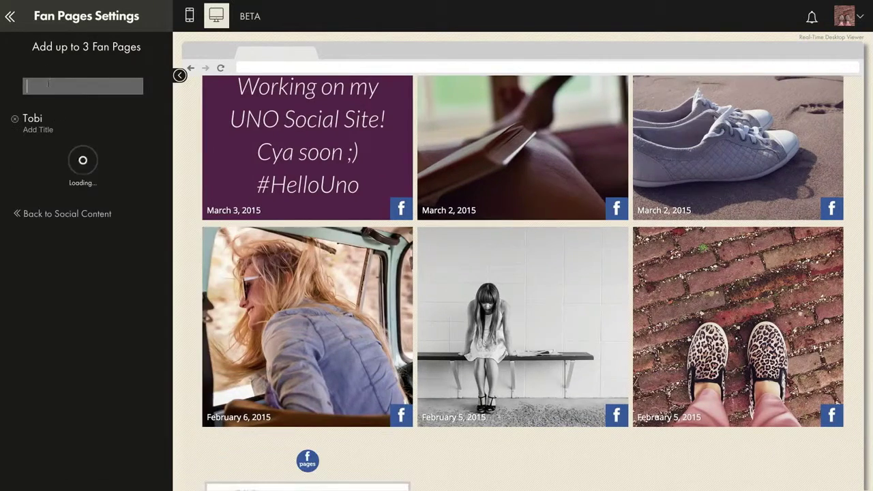
pyautogui.write('iamlilbub')
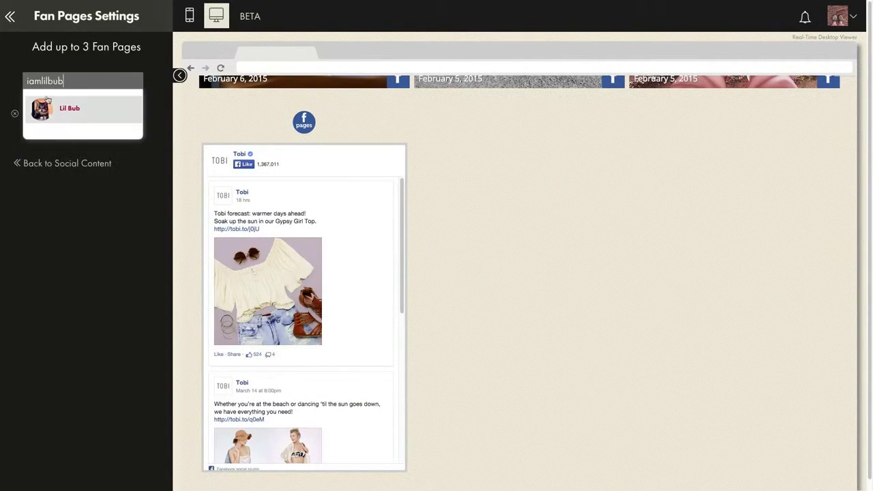
pyautogui.click(60, 116)
pyautogui.write('sleater')
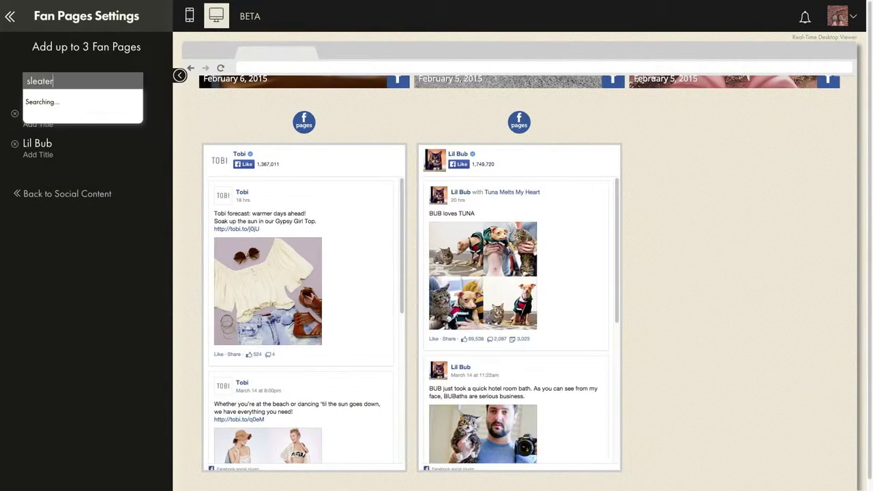
pyautogui.click(59, 101)
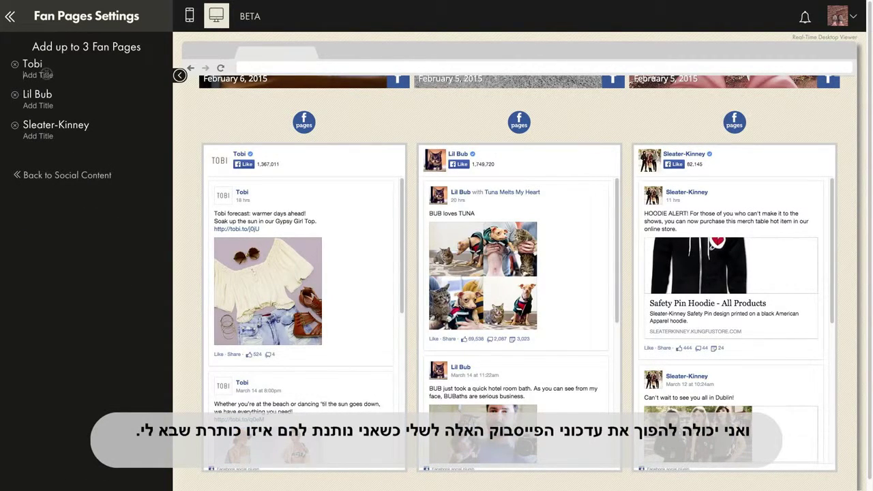
# Title the feeds 'What's in my closet!', 'Luv this lil cutie!' and 'Love them forever.'.
pyautogui.write("What's in my closet!")
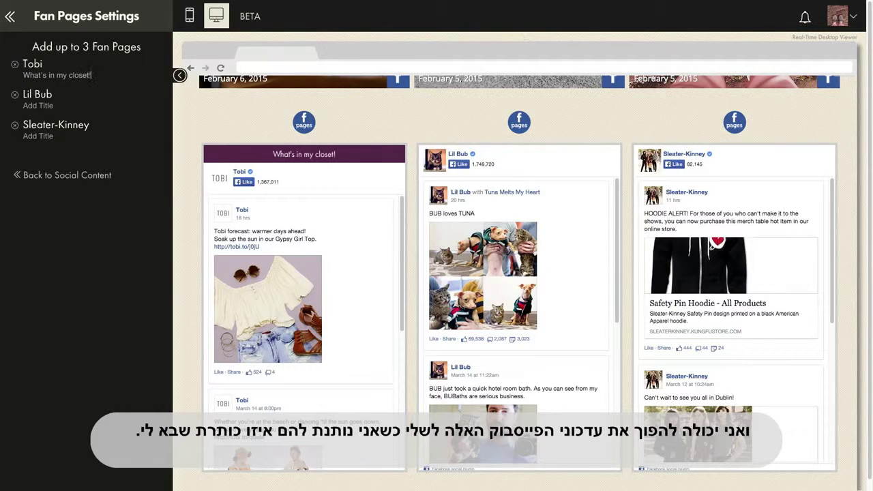
pyautogui.click(38, 106)
pyautogui.write('Luv this lil cutie!')
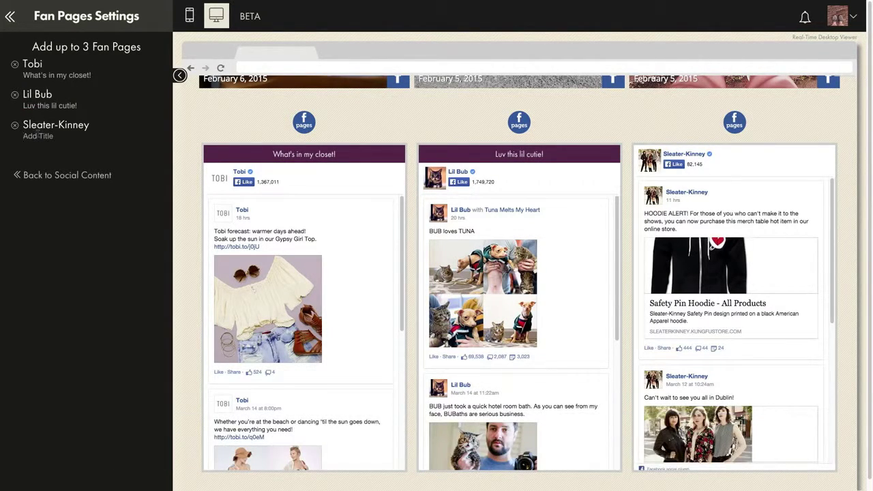
pyautogui.click(38, 136)
pyautogui.write('Love them forever.')
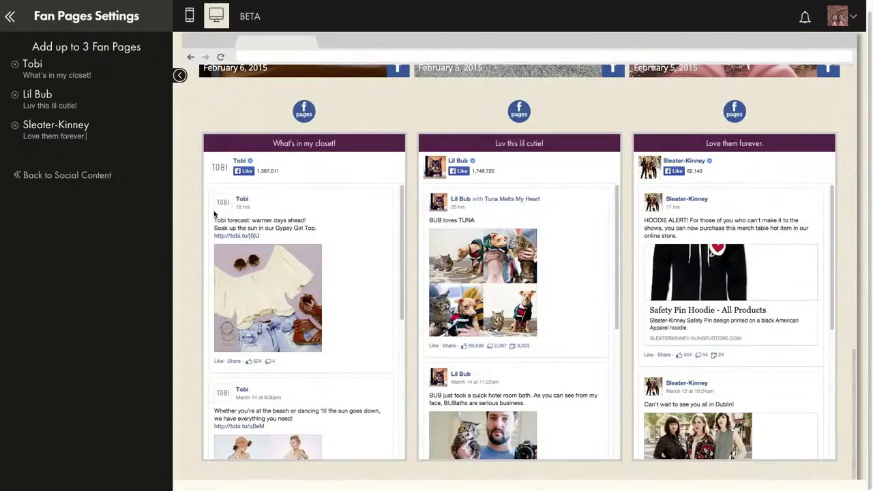
pyautogui.click(62, 175)
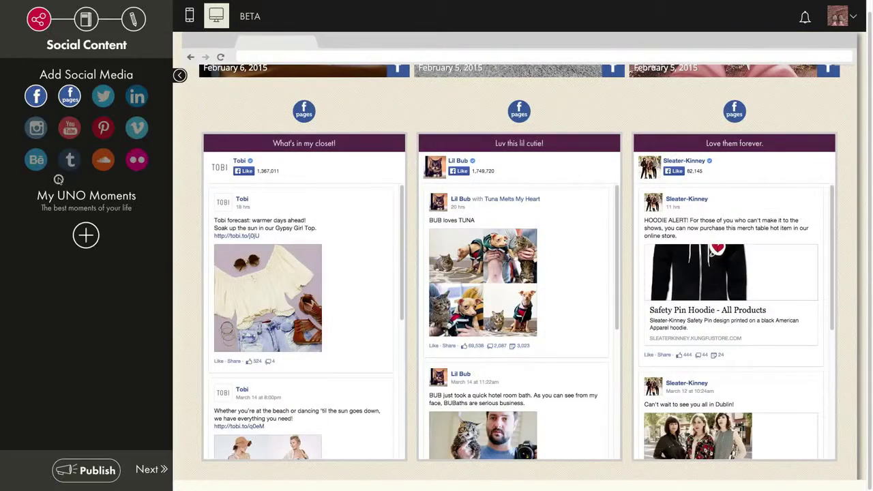
# Authorize the site builder on Twitter so a tweets feed appears.
pyautogui.click(104, 96)
pyautogui.click(104, 75)
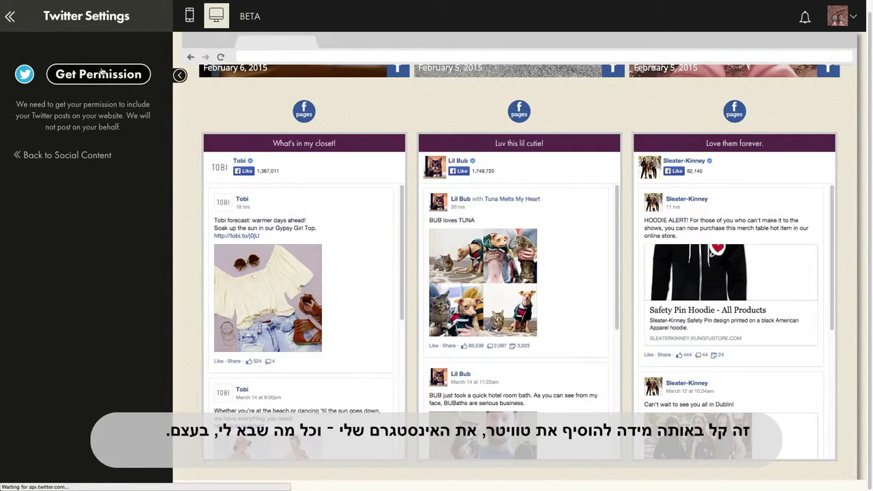
pyautogui.click(332, 94)
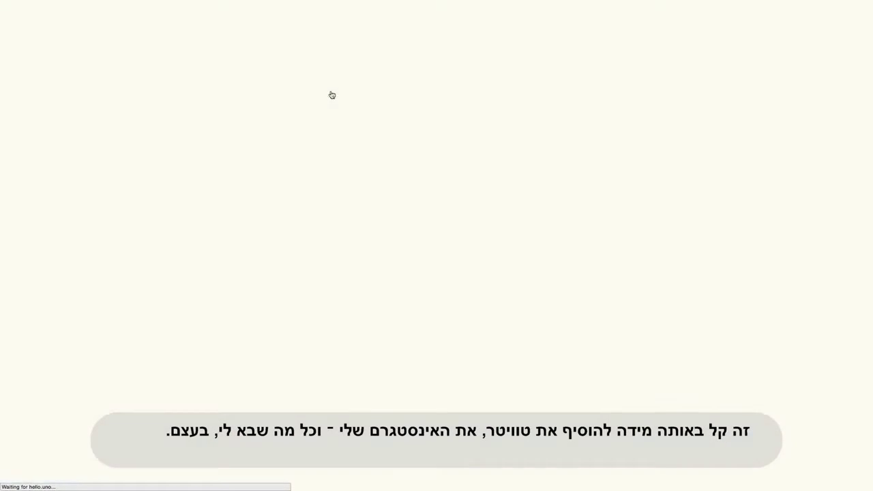
pyautogui.scroll(10, 857, 282)
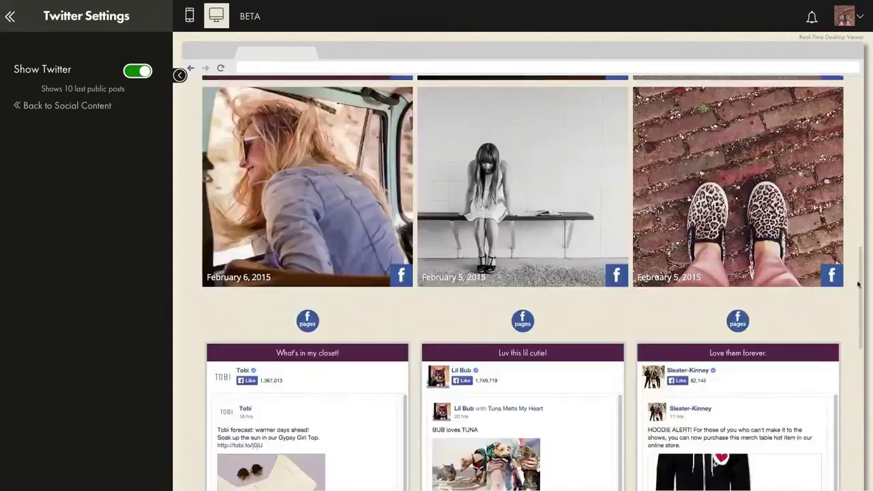
pyautogui.scroll(-10, 390, 251)
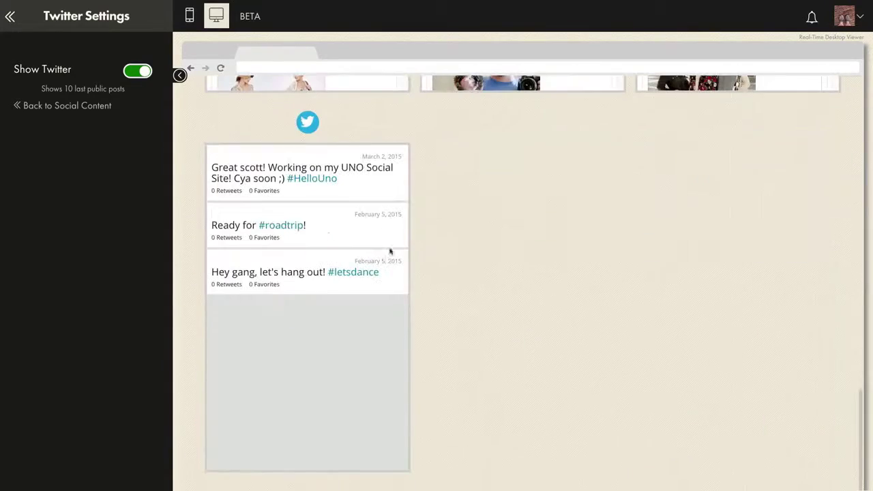
# Grant Instagram permission so a grid of recent photos appears.
pyautogui.click(10, 16)
pyautogui.click(29, 125)
pyautogui.click(95, 80)
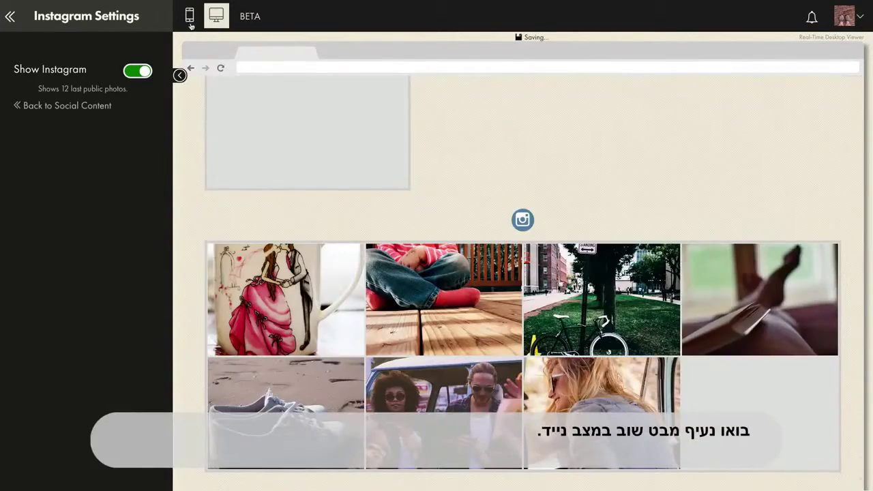
# Review the site in phone layout, switch back to desktop, and return to Social Content.
pyautogui.click(190, 16)
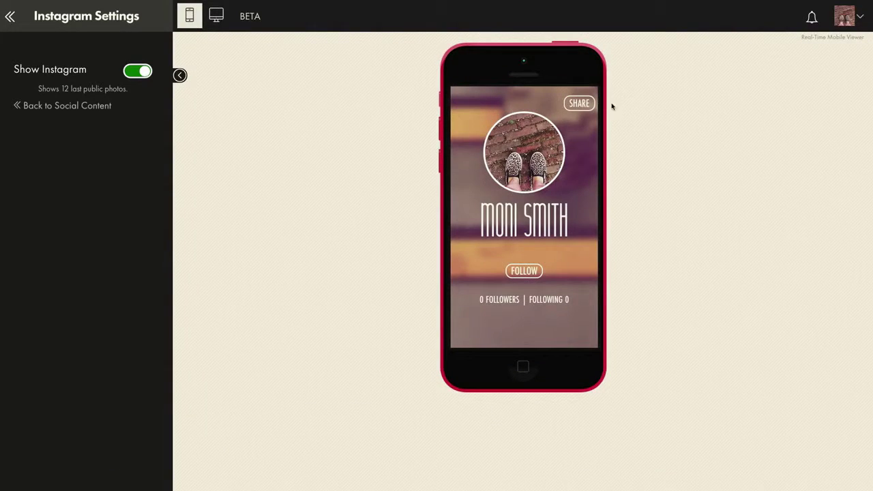
pyautogui.scroll(-15, 588, 168)
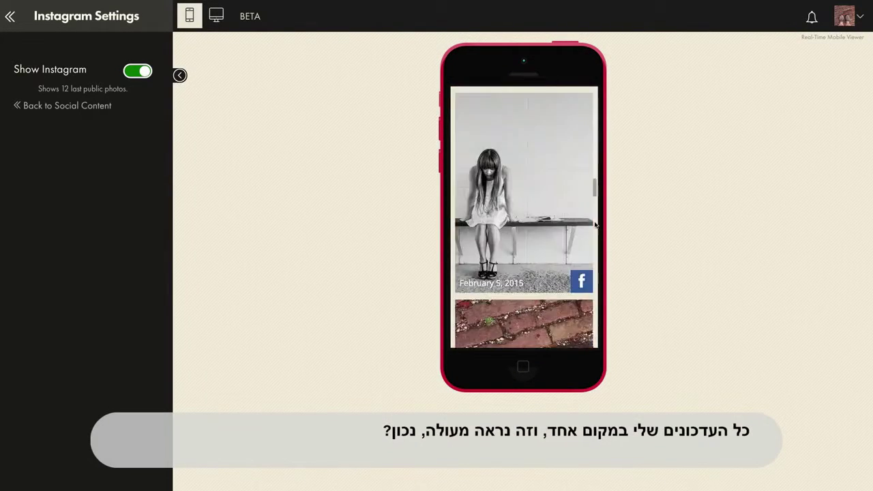
pyautogui.scroll(-20, 595, 225)
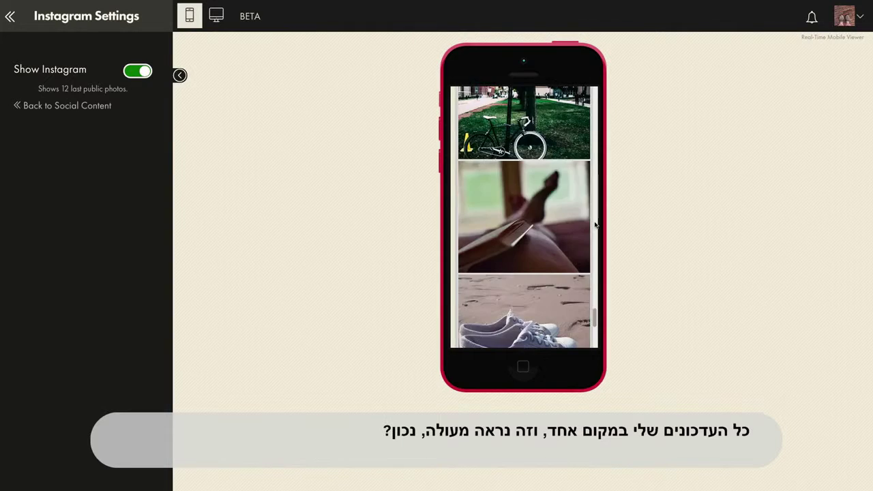
pyautogui.scroll(20, 594, 225)
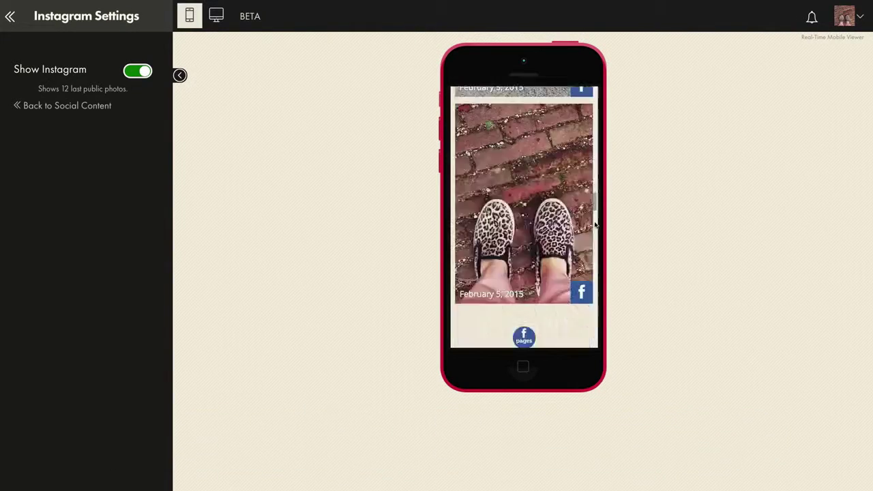
pyautogui.click(217, 15)
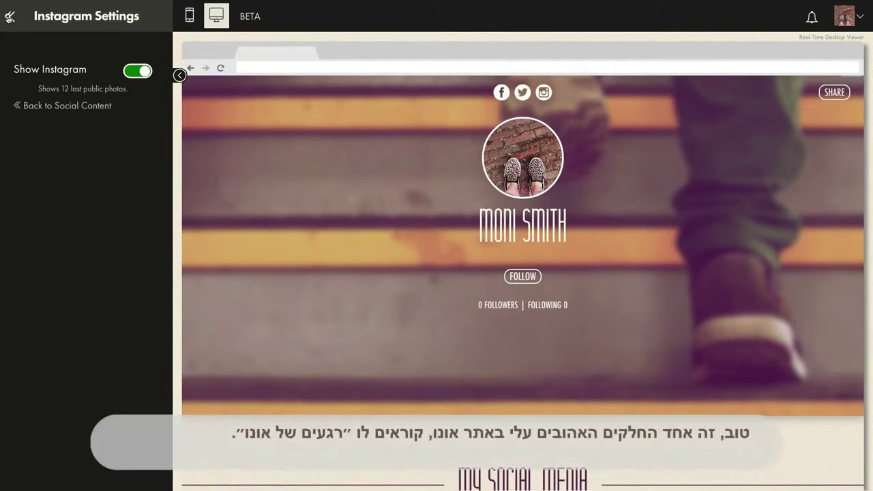
pyautogui.click(10, 18)
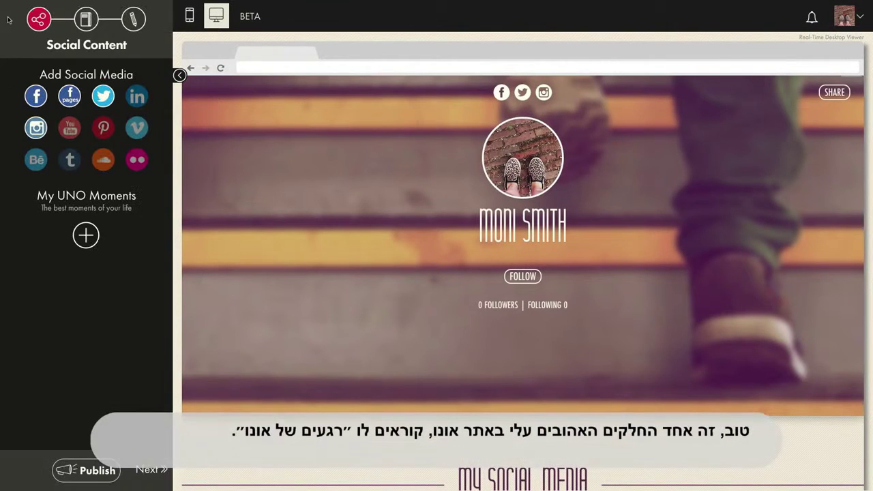
# Add the book photo from Facebook and the child-on-deck and sneakers photos from Instagram.
pyautogui.click(86, 235)
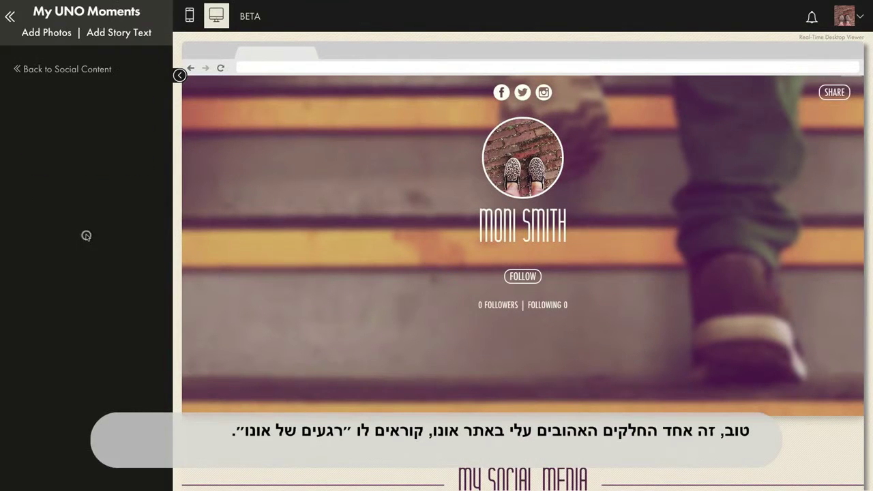
pyautogui.click(46, 32)
pyautogui.click(82, 48)
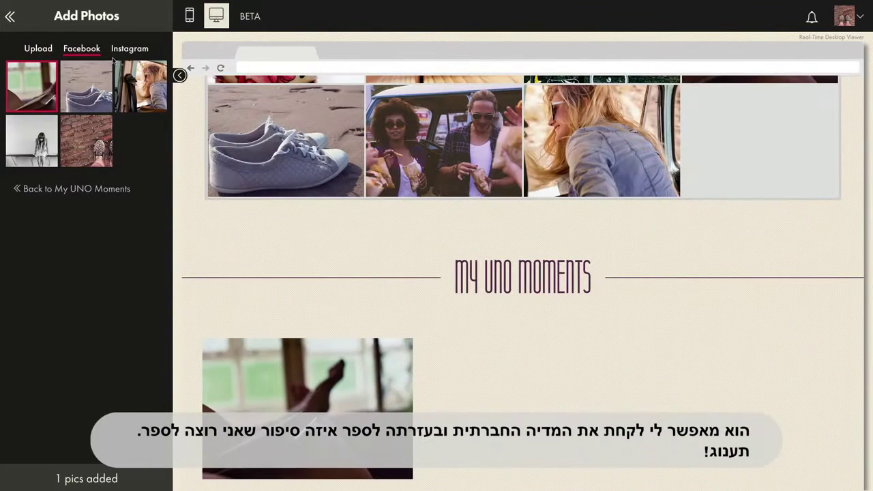
pyautogui.click(116, 54)
pyautogui.click(90, 86)
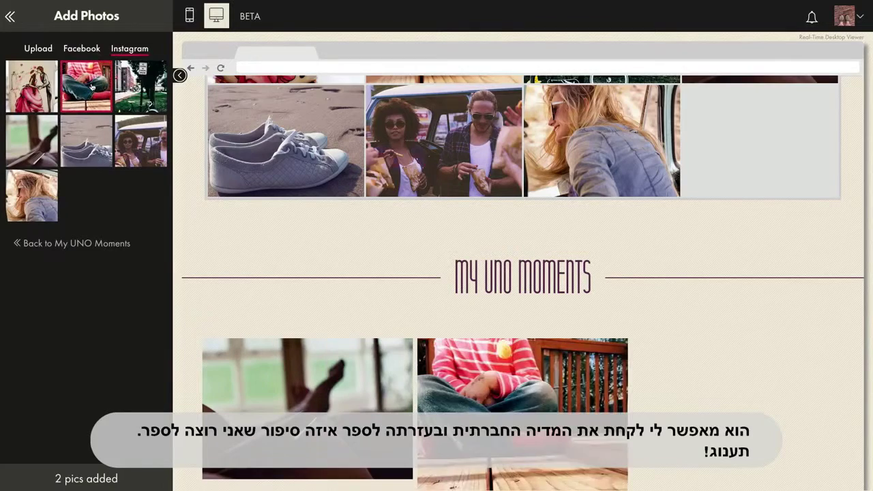
pyautogui.click(91, 139)
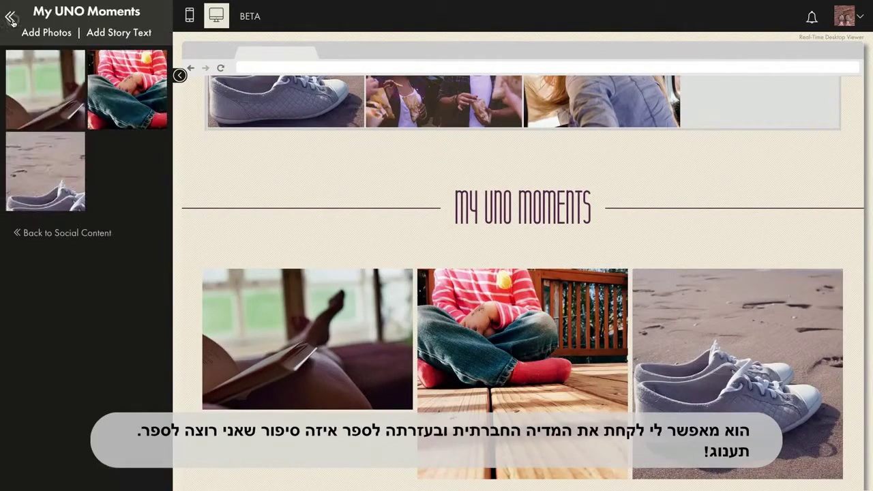
pyautogui.click(43, 91)
# Caption the moments 'Sometimes staying in is truly a luxury', 'Hanging with my cousin #latergram', 'Beach vibin''.
pyautogui.click(86, 143)
pyautogui.write('Sometimes stra')
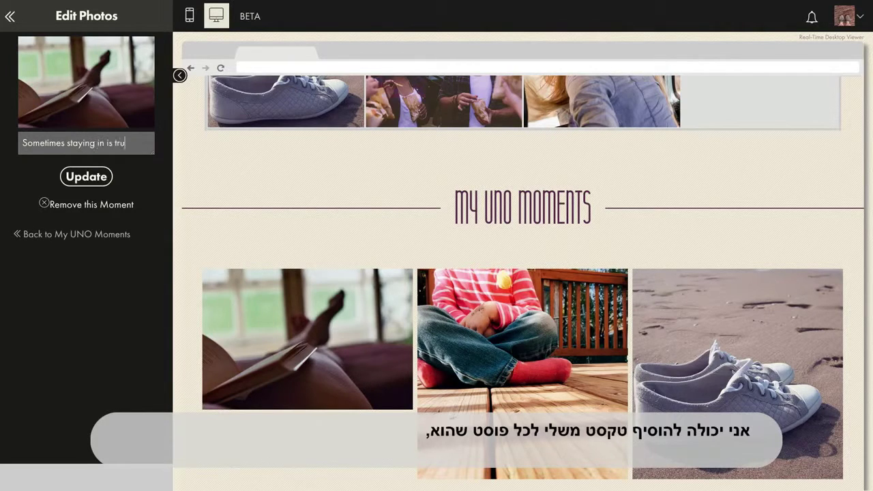
pyautogui.write('ing in is truly a luxury...')
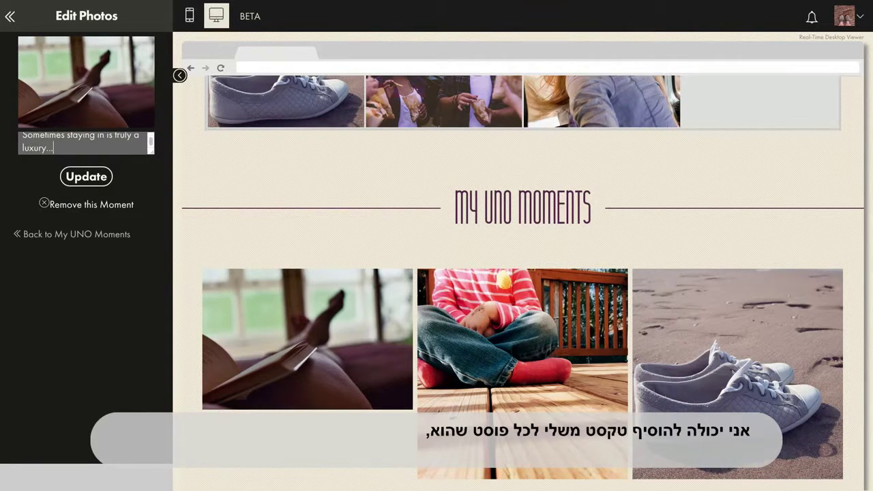
pyautogui.click(86, 176)
pyautogui.click(43, 91)
pyautogui.write('Hanging with my cou')
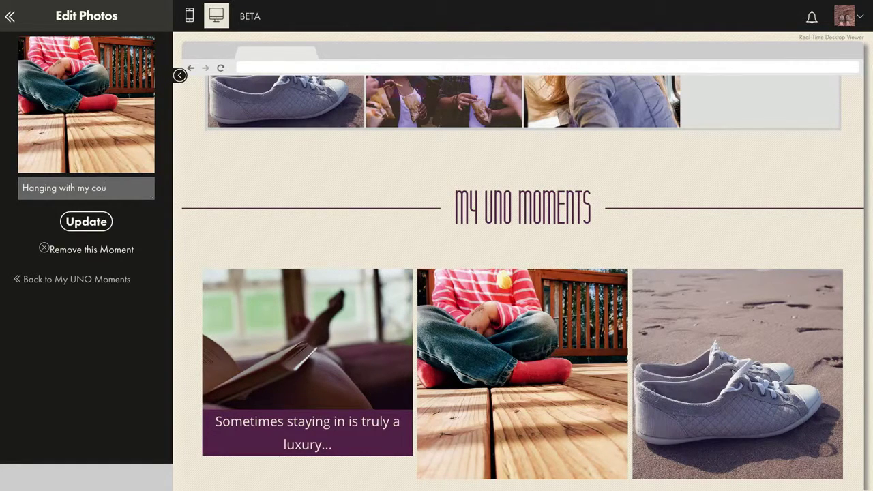
pyautogui.write('sin #latergram')
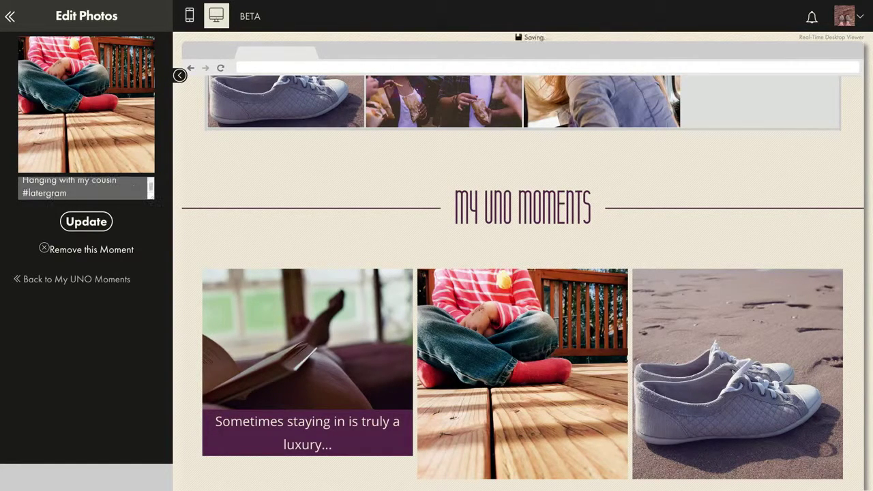
pyautogui.click(86, 221)
pyautogui.click(43, 174)
pyautogui.write("Beach vibin'")
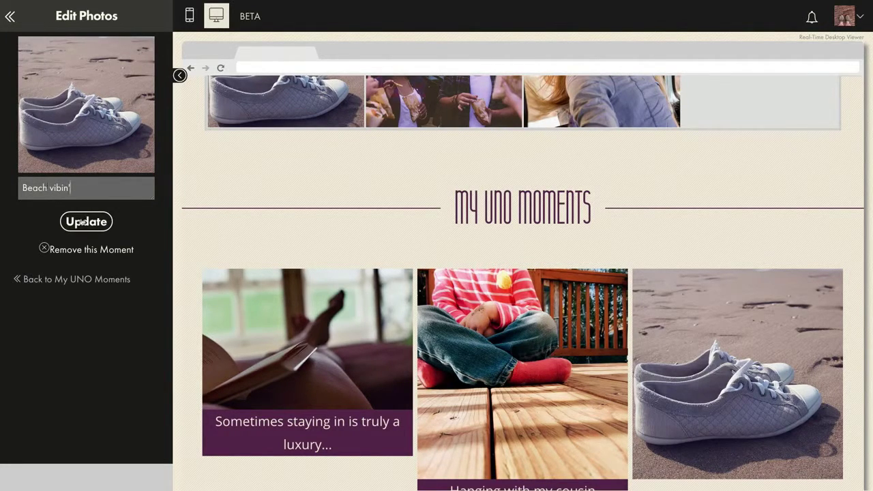
pyautogui.click(82, 222)
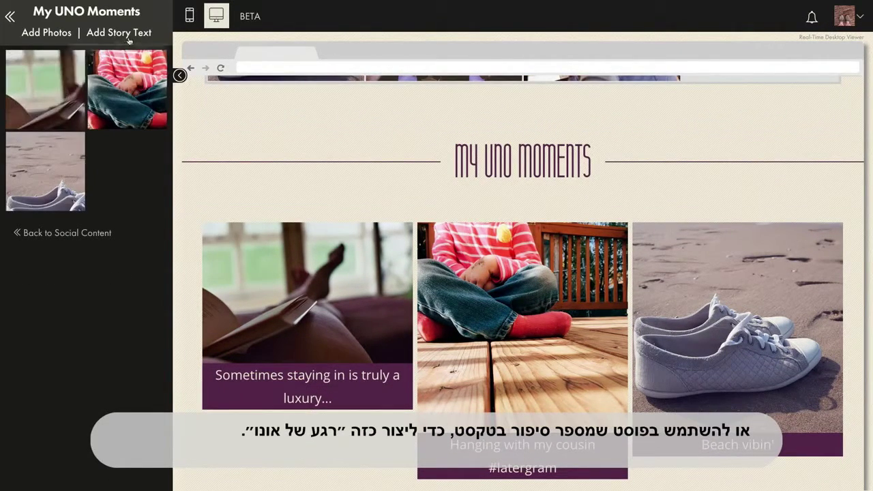
# Add a 'How cool is this?!' story text moment, then delete it and go back.
pyautogui.click(129, 38)
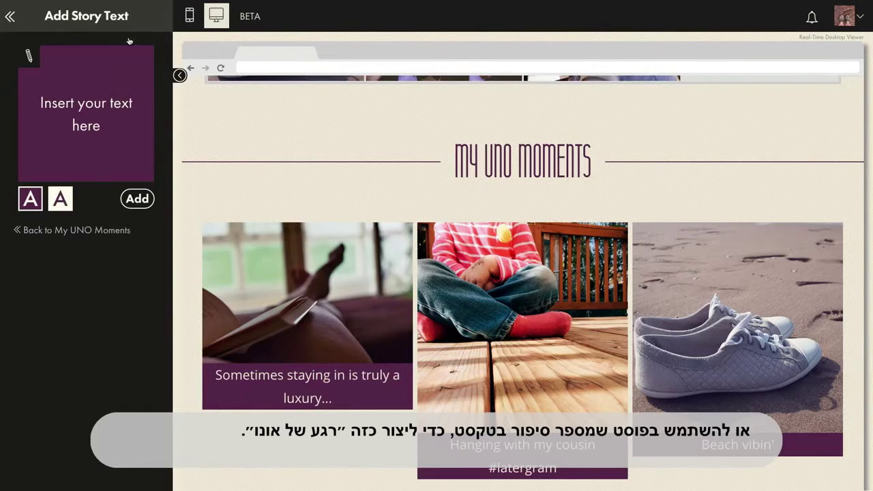
pyautogui.click(88, 167)
pyautogui.write('How cool is this?!')
pyautogui.click(137, 198)
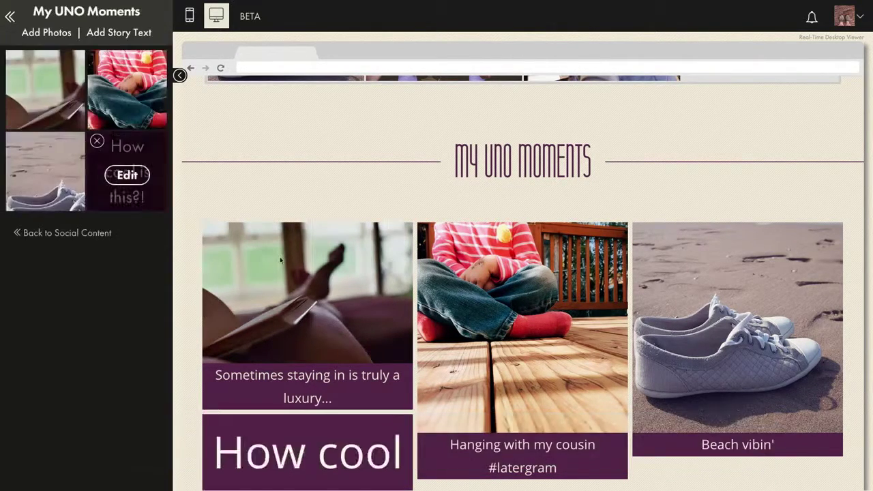
pyautogui.moveTo(127, 175)
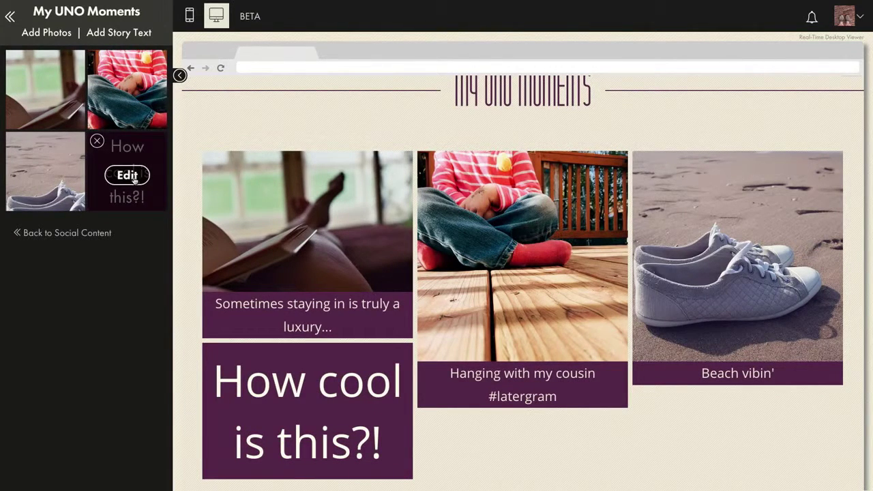
pyautogui.click(96, 139)
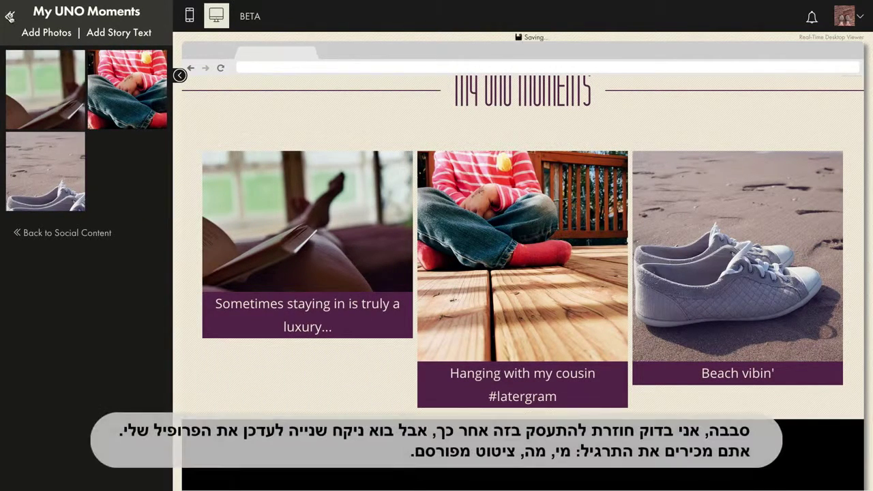
pyautogui.click(9, 16)
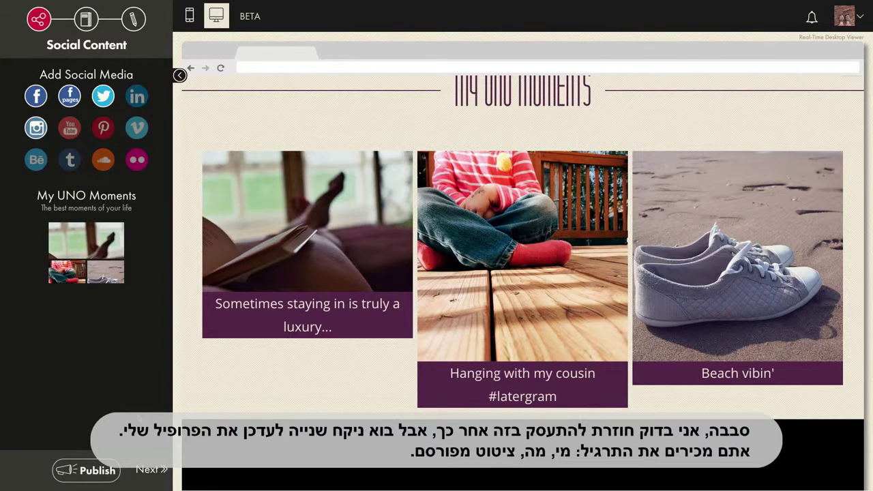
# Set the title to Freelance Photographer and write the 'Living large, one day at a time' bio.
pyautogui.click(149, 470)
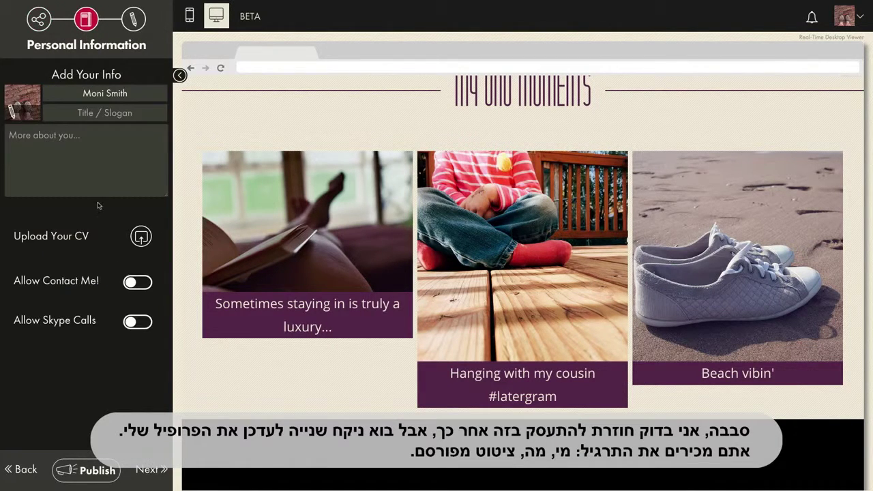
pyautogui.click(108, 93)
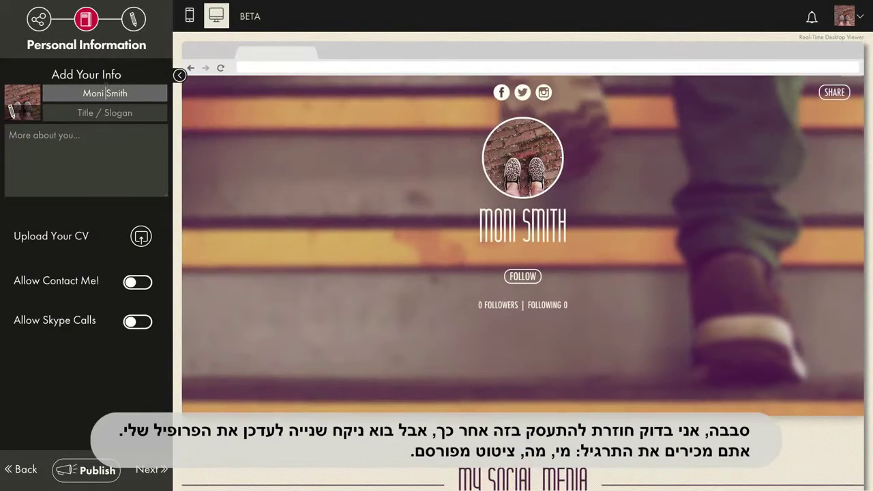
pyautogui.write('Rose')
pyautogui.press('BackSpace')
pyautogui.press('BackSpace')
pyautogui.press('BackSpace')
pyautogui.press('BackSpace')
pyautogui.press('BackSpace')
pyautogui.press('BackSpace')
pyautogui.press('Tab')
pyautogui.write('F')
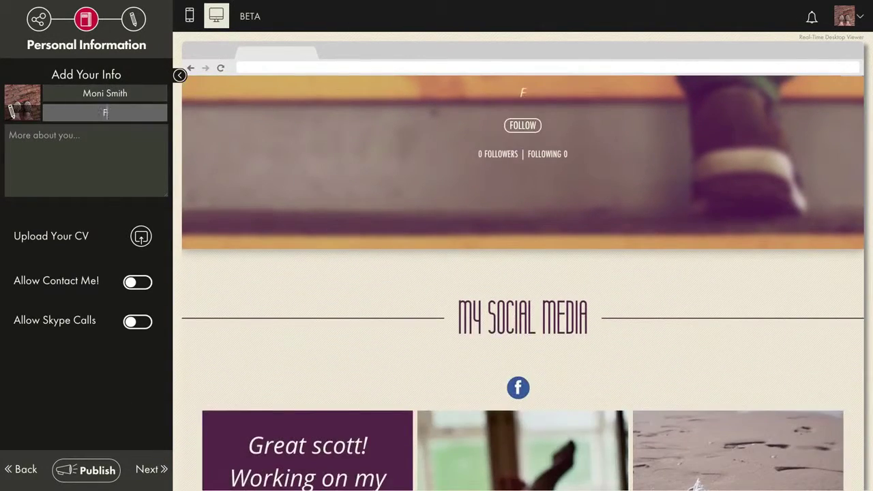
pyautogui.write('reelance Photographer')
pyautogui.press('Tab')
pyautogui.write('Living large, one day at a time. My bae is happiness. ;)')
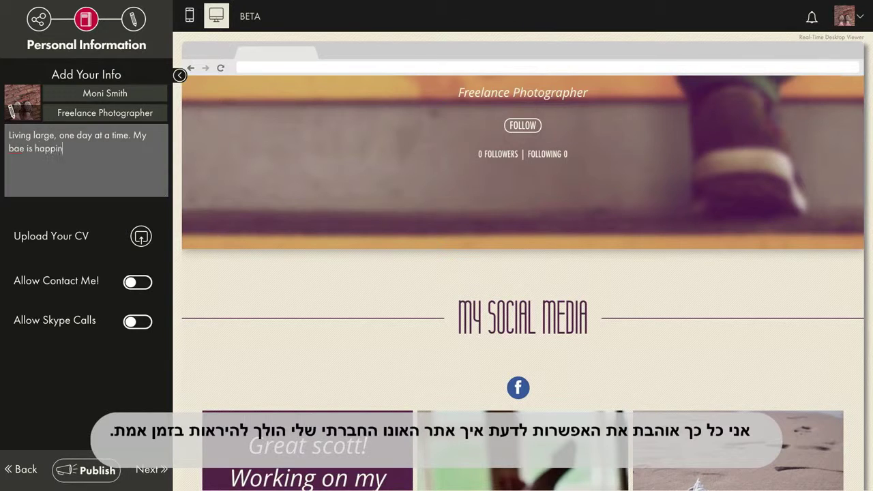
pyautogui.click(211, 210)
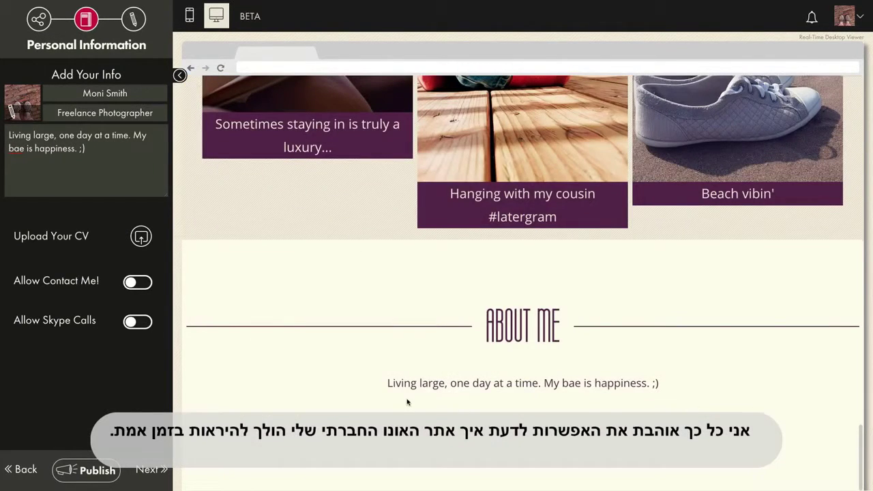
# Enable Contact Me and Skype calls, entering the Skype username.
pyautogui.click(144, 282)
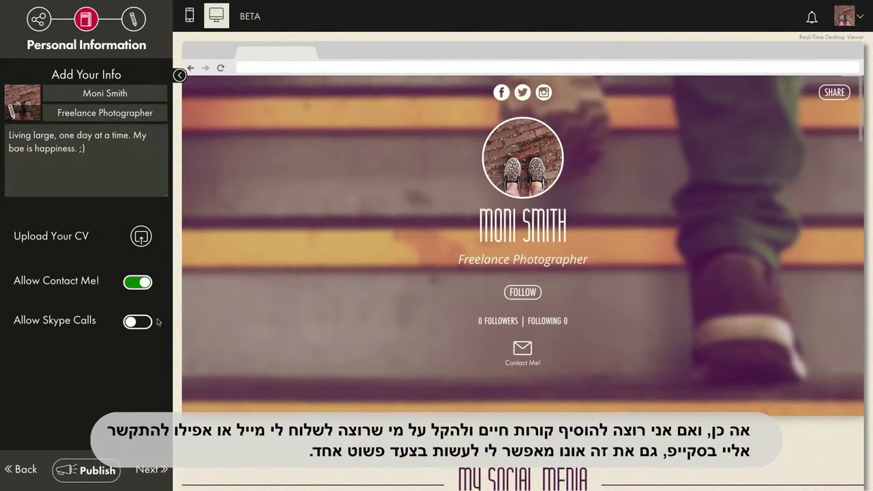
pyautogui.click(139, 319)
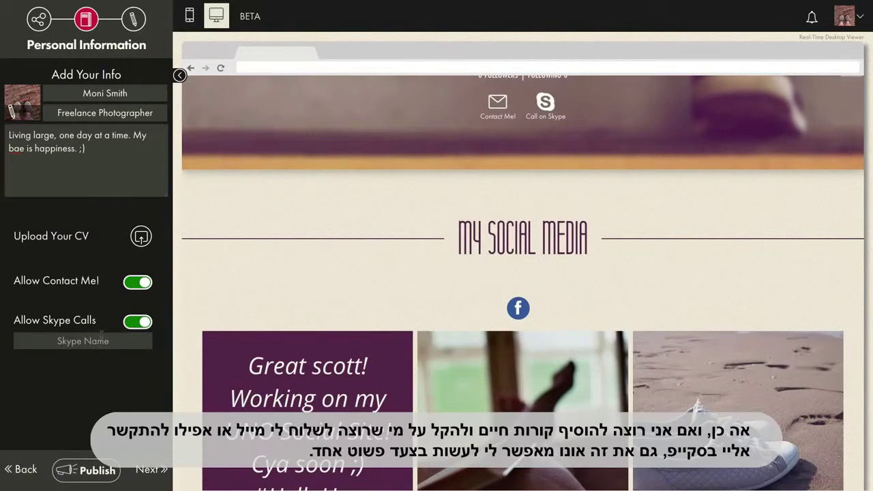
pyautogui.click(102, 339)
pyautogui.write('monirosesmith')
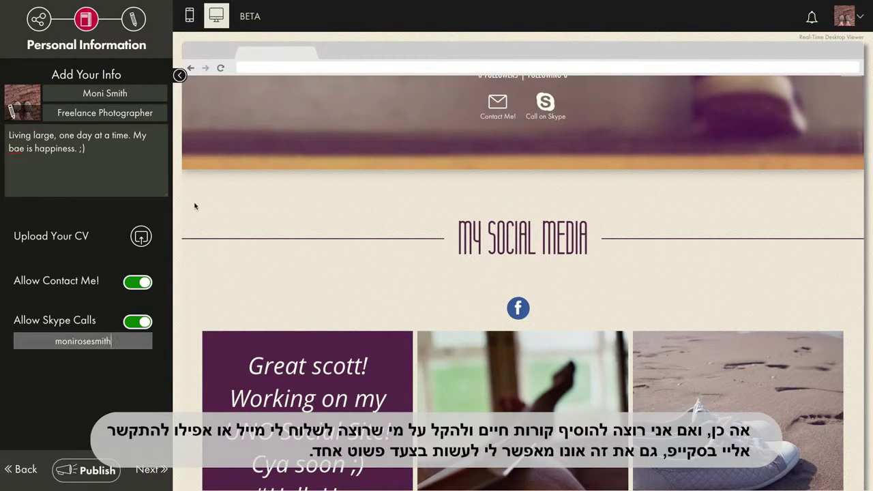
pyautogui.scroll(5, 288, 158)
# Replace the profile picture with the black-and-white Facebook photo of a girl on a bench.
pyautogui.moveTo(45, 116)
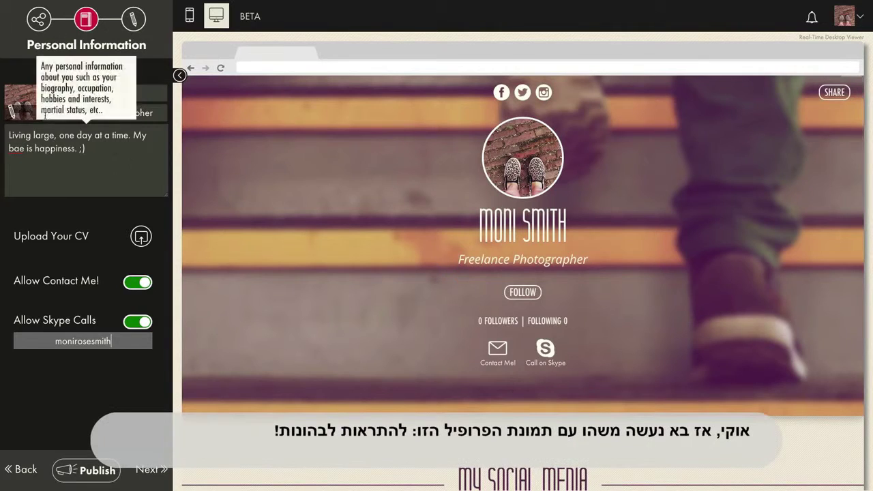
pyautogui.click(21, 105)
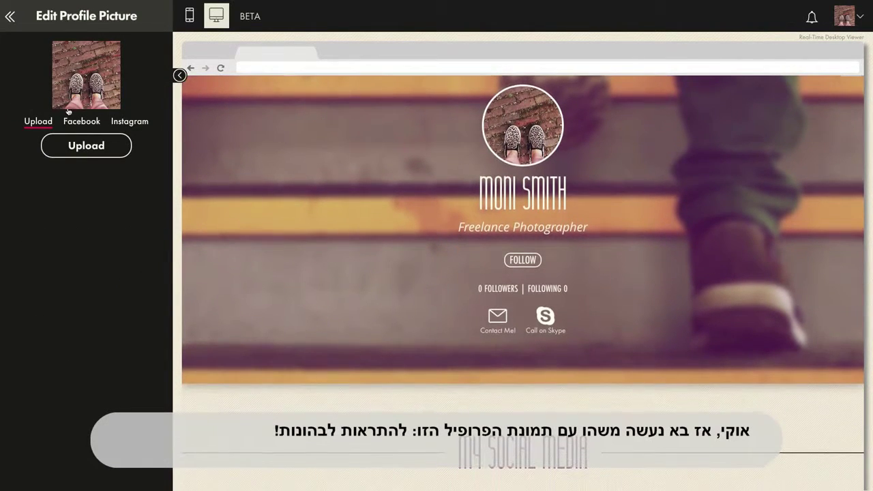
pyautogui.click(70, 122)
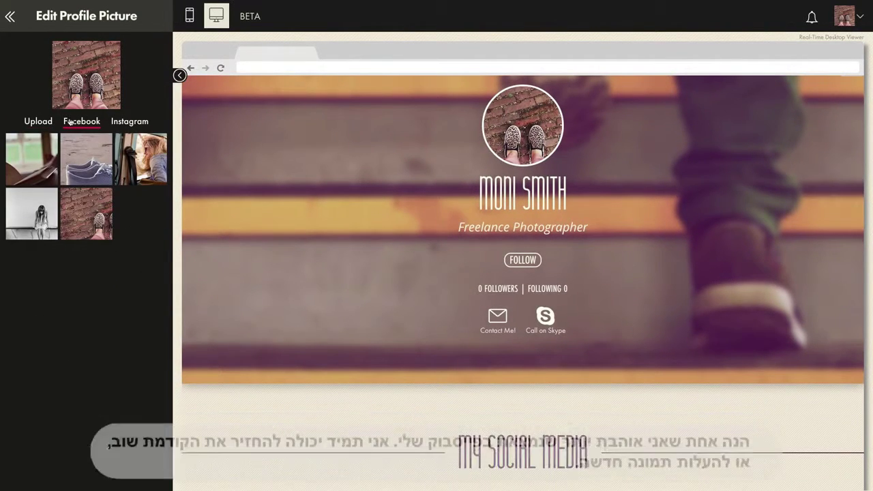
pyautogui.click(35, 214)
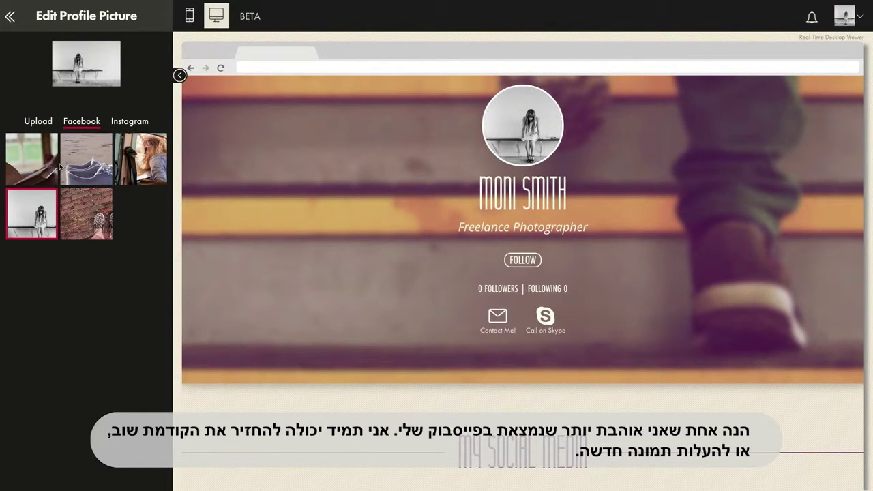
pyautogui.click(10, 19)
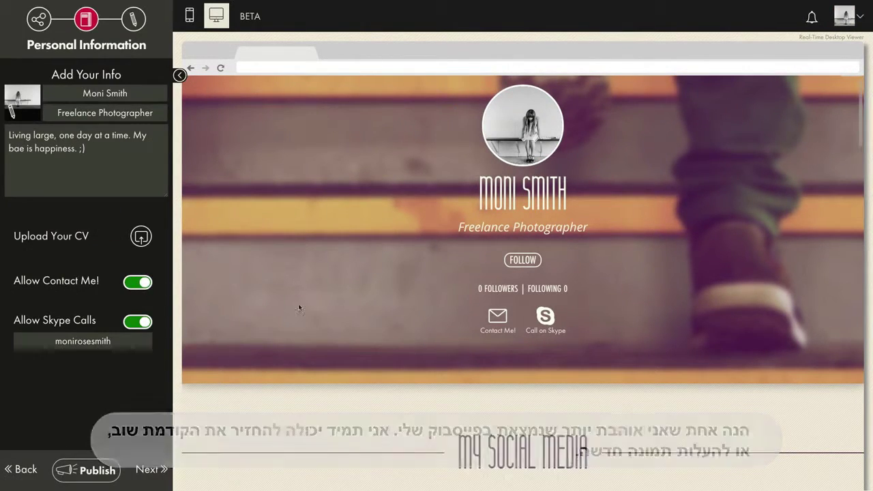
# In the design step's cover photo choices, add and then remove the city houses and dark road photos.
pyautogui.click(148, 470)
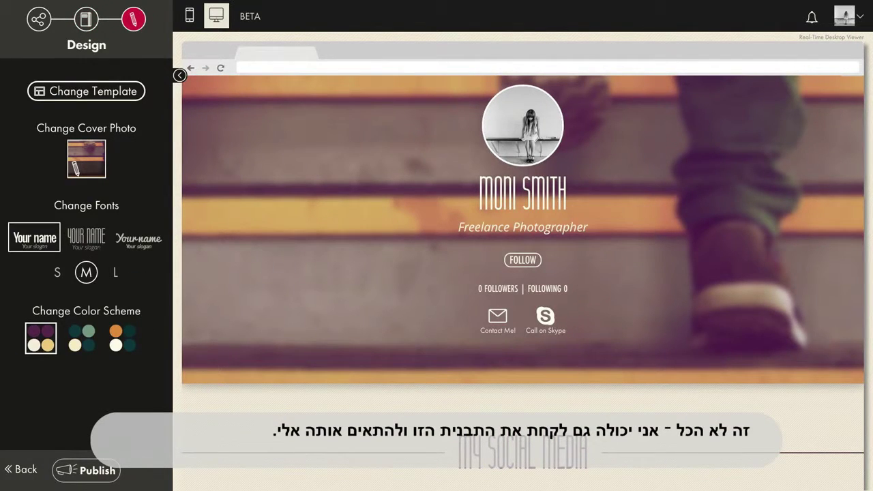
pyautogui.click(94, 159)
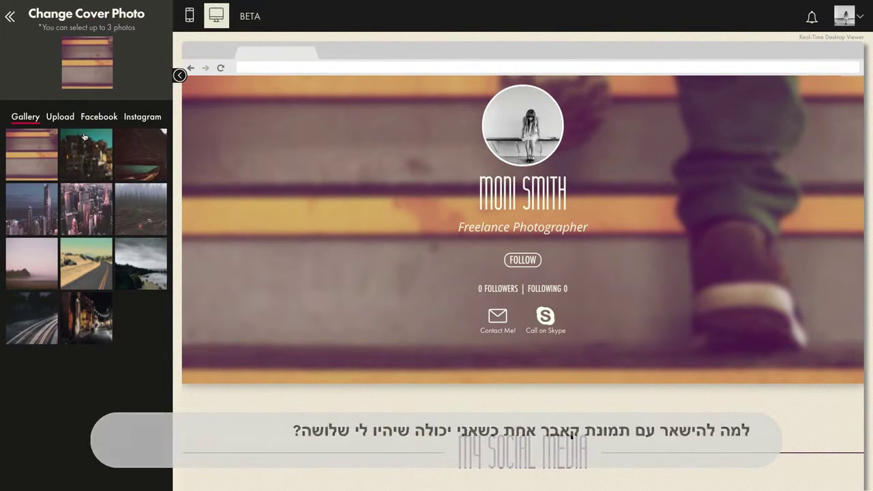
pyautogui.click(80, 161)
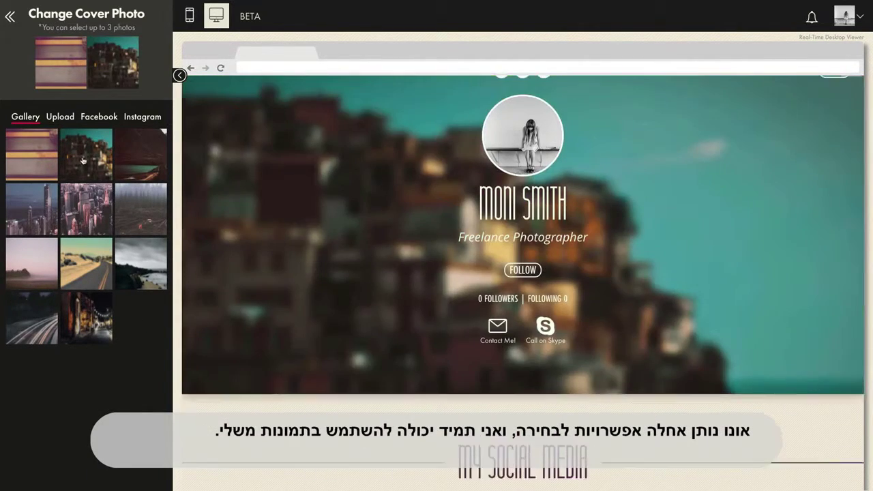
pyautogui.click(133, 155)
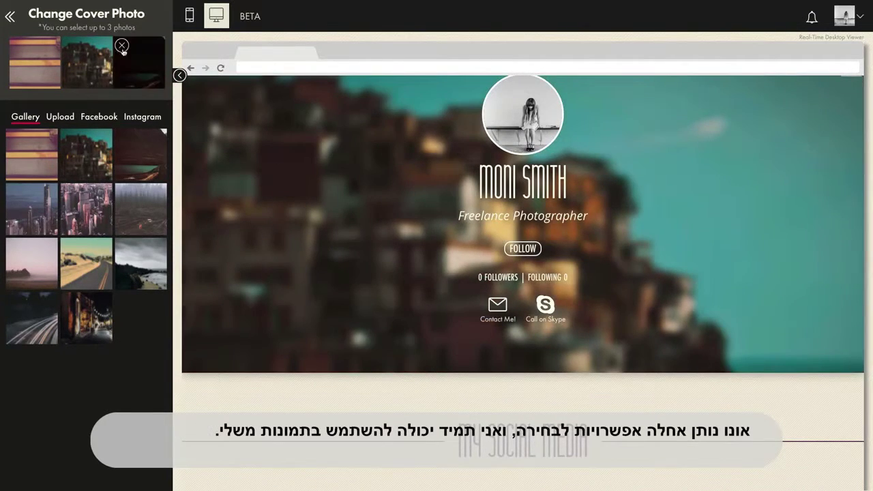
pyautogui.click(120, 45)
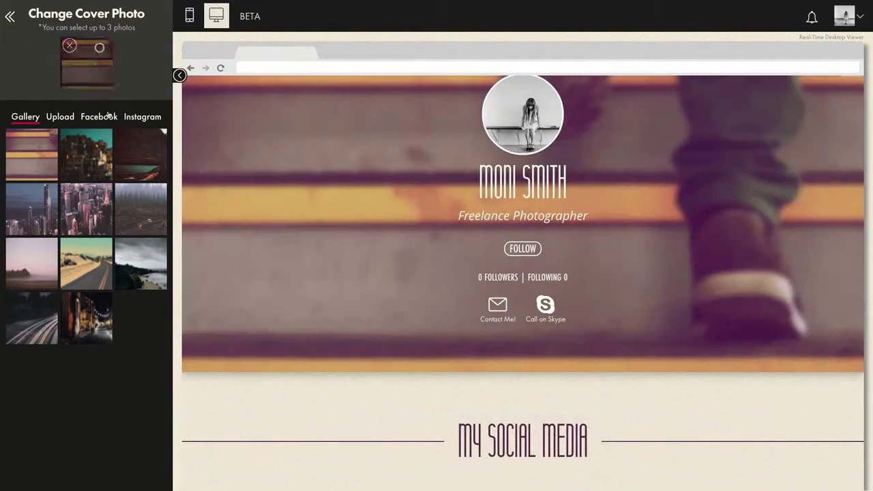
# Add the Facebook book-by-the-window photo to the cover alongside the striped photo.
pyautogui.click(106, 116)
pyautogui.click(40, 166)
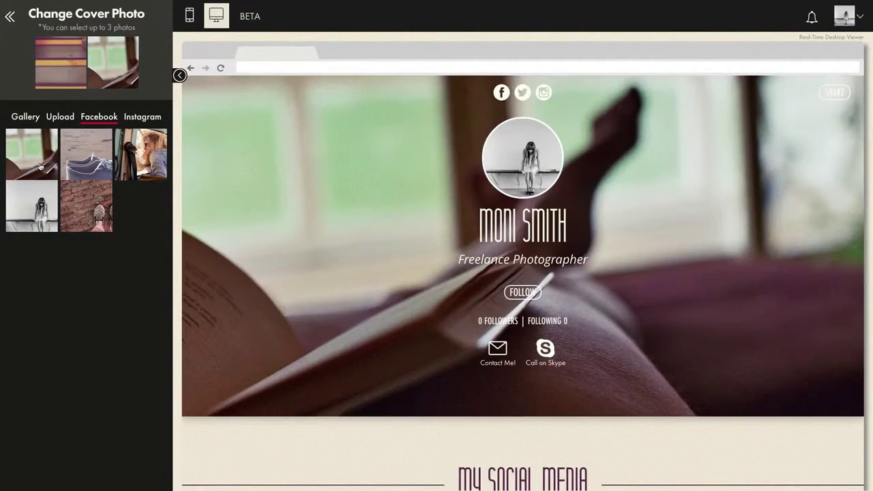
pyautogui.click(140, 118)
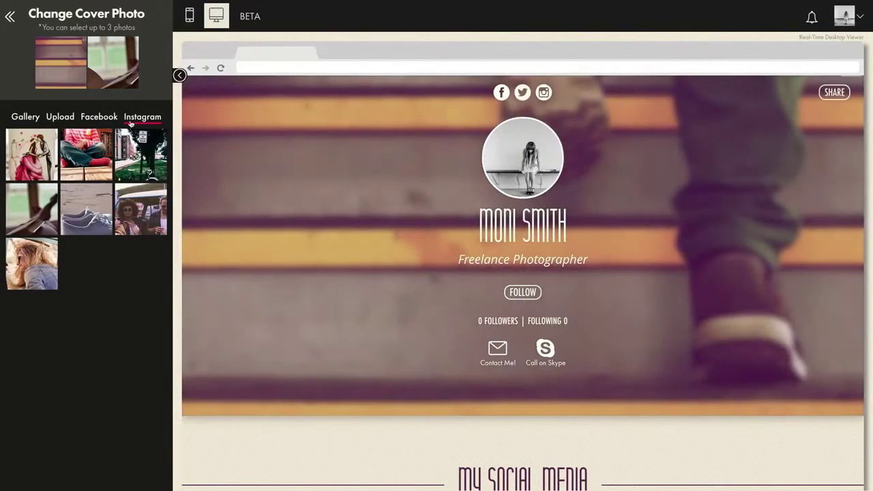
pyautogui.click(103, 117)
pyautogui.moveTo(45, 46)
pyautogui.click(9, 19)
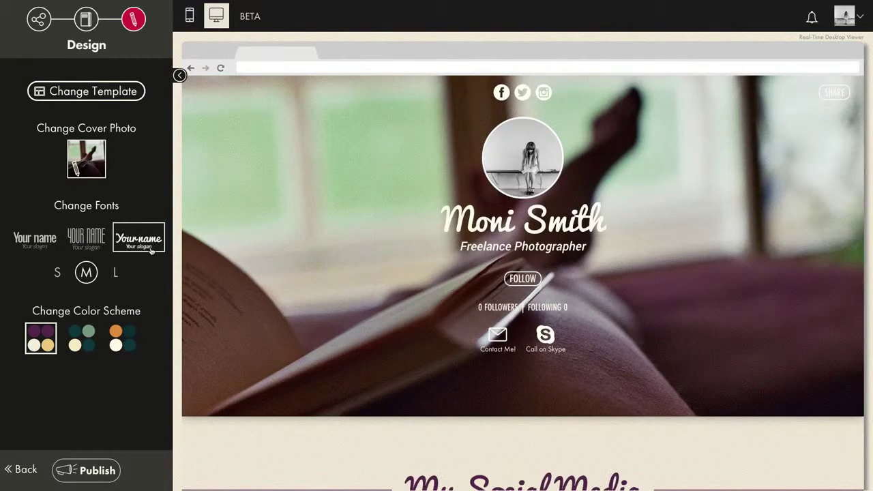
# Set the name and tagline to size L, and keep the purple scheme after trying the second, orange and green schemes.
pyautogui.click(118, 272)
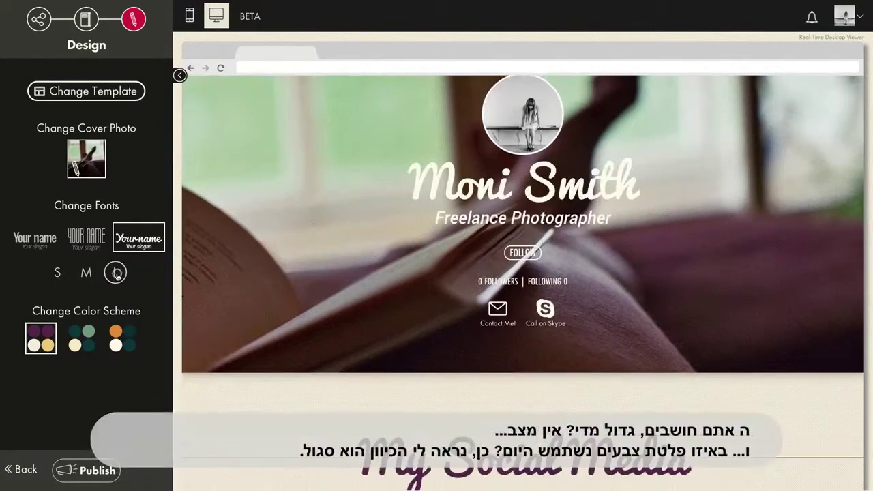
pyautogui.click(117, 273)
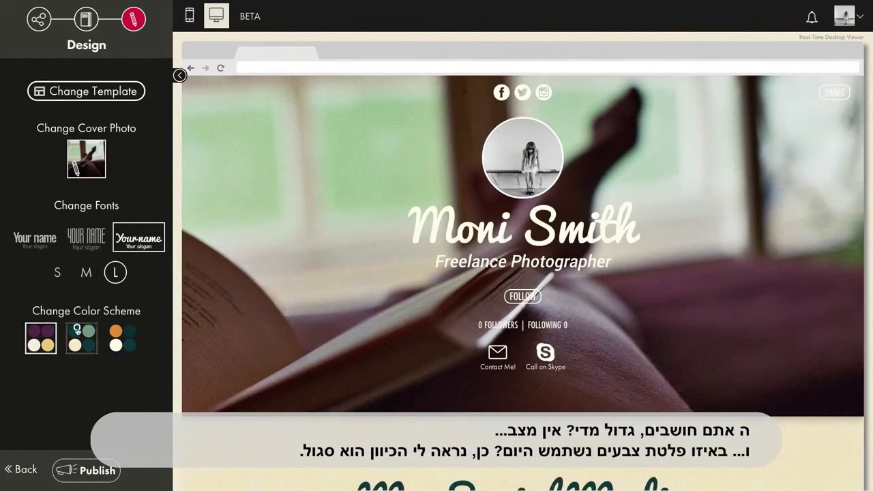
pyautogui.click(77, 330)
pyautogui.click(117, 333)
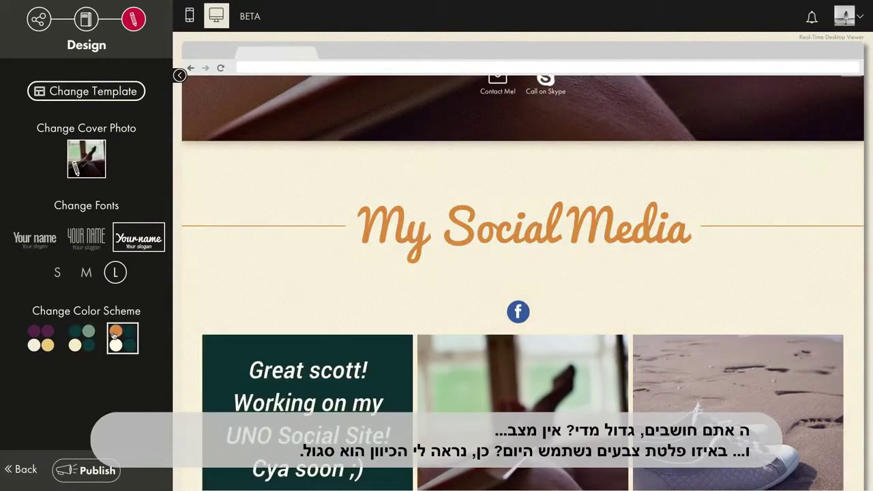
pyautogui.click(80, 333)
pyautogui.click(40, 332)
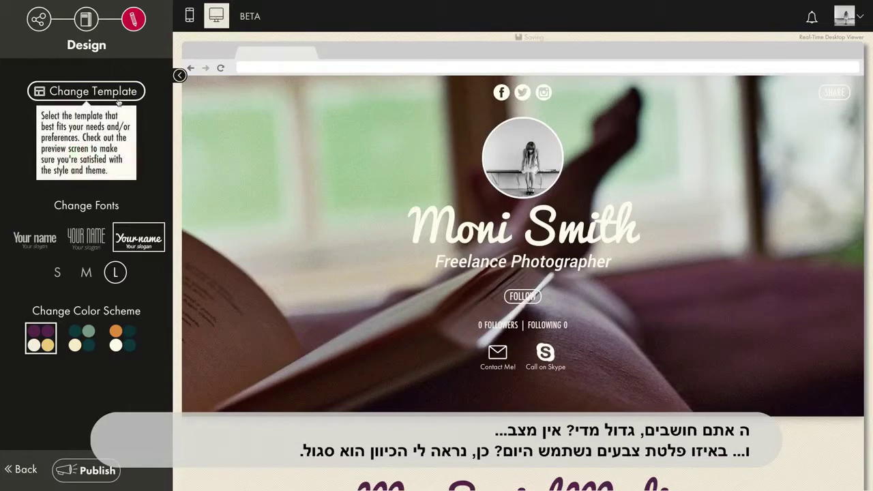
pyautogui.click(118, 100)
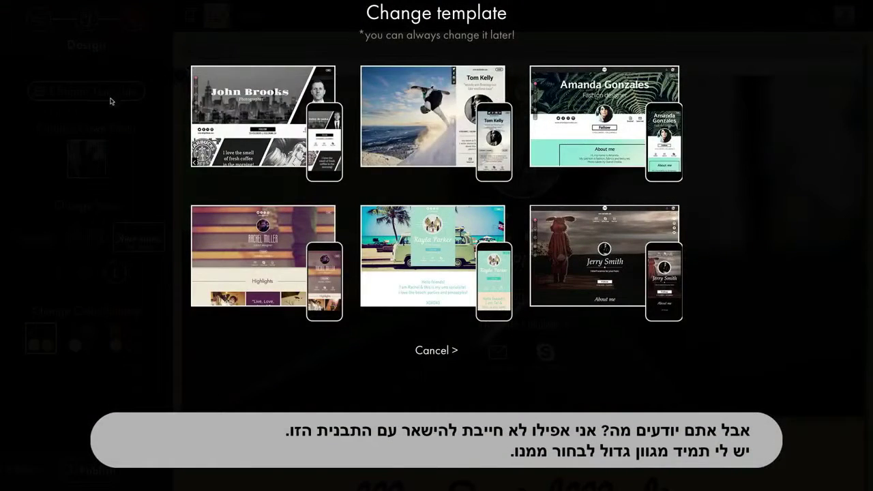
# Apply the Glam template and give the name a bolder slab heading font.
pyautogui.moveTo(561, 123)
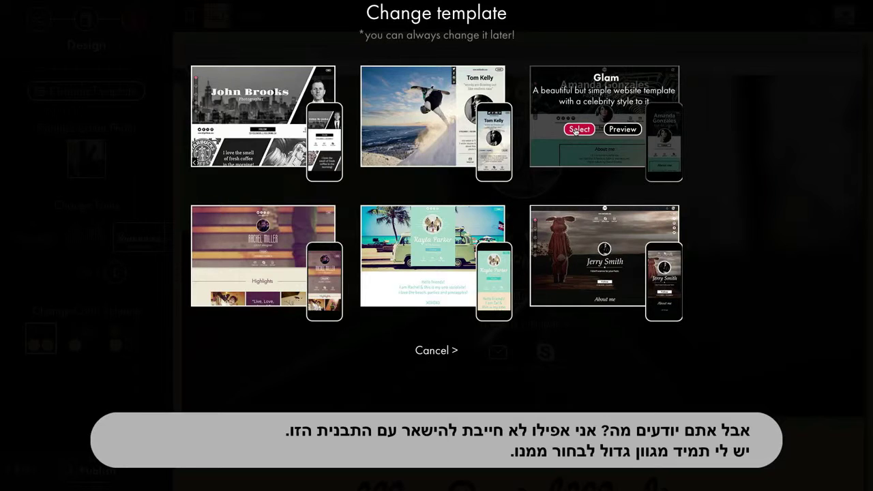
pyautogui.click(576, 130)
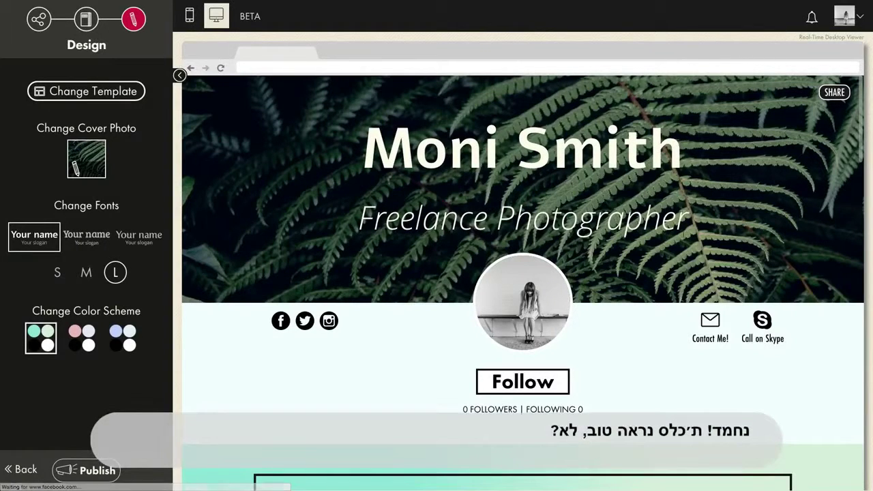
pyautogui.click(86, 237)
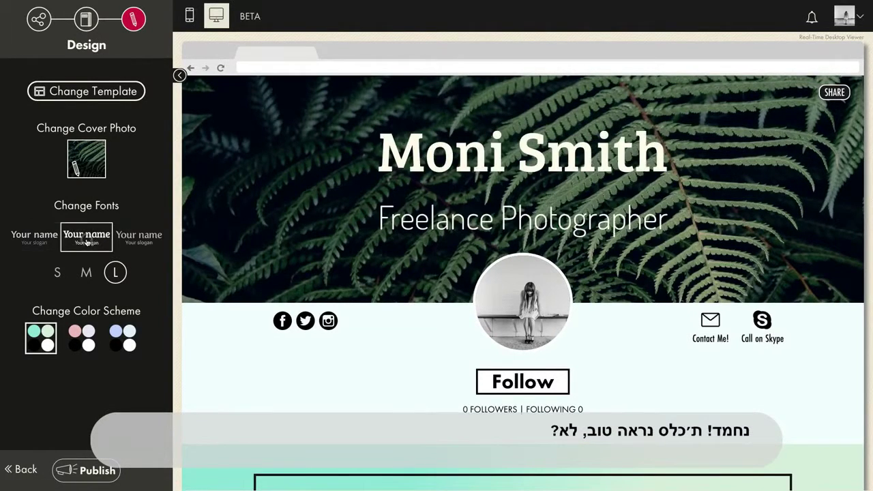
# Try the pink and blue colour schemes, then settle on the teal scheme.
pyautogui.scroll(-10, 204, 317)
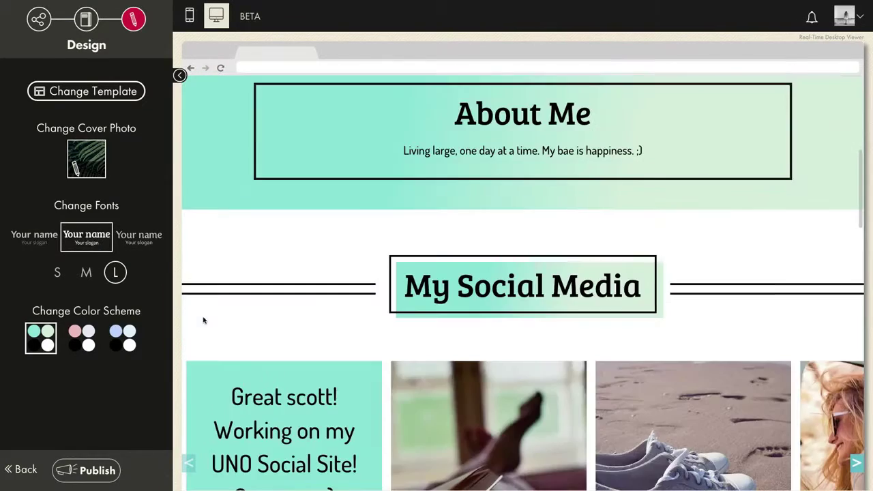
pyautogui.scroll(-4, 203, 319)
pyautogui.scroll(10, 203, 319)
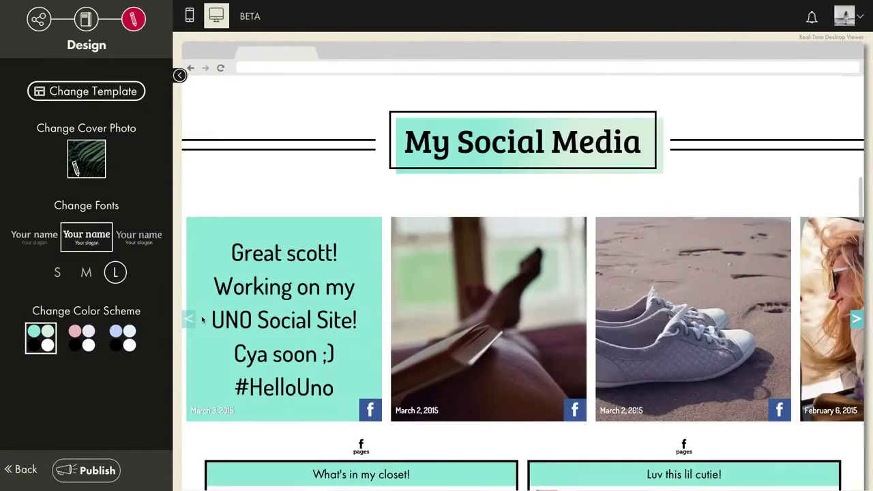
pyautogui.click(82, 337)
pyautogui.click(123, 338)
pyautogui.click(82, 337)
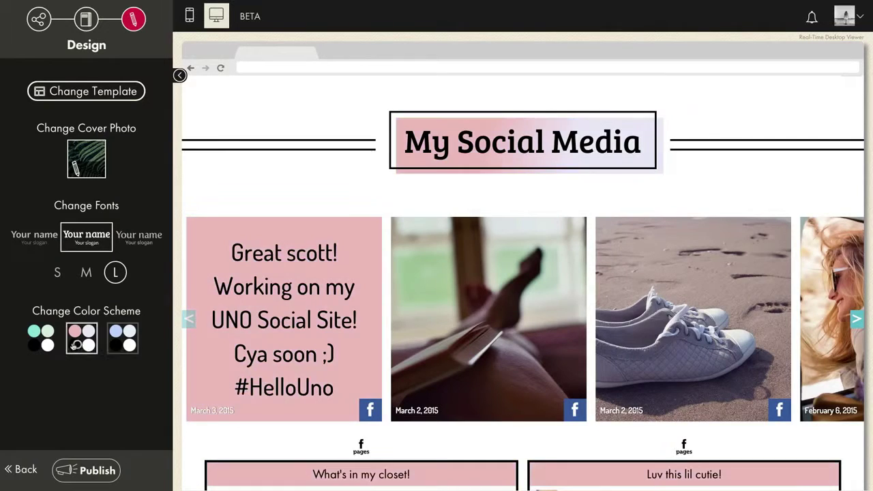
pyautogui.click(41, 338)
pyautogui.scroll(10, 259, 187)
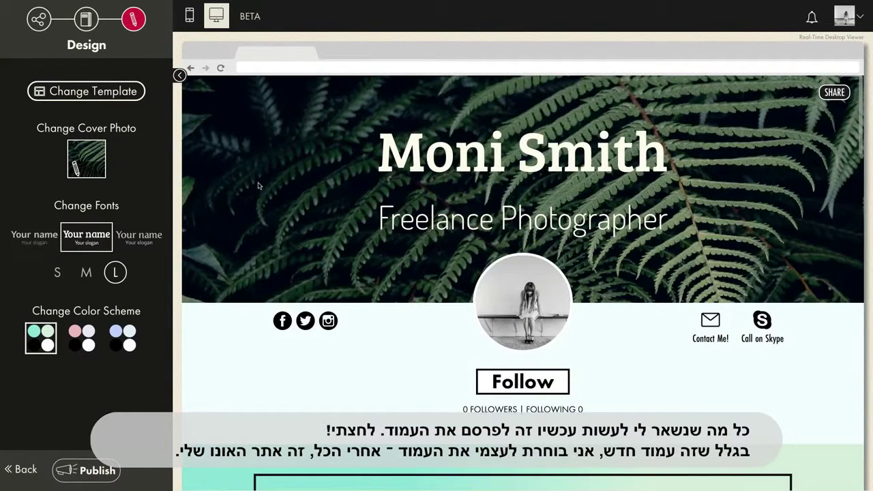
pyautogui.click(102, 470)
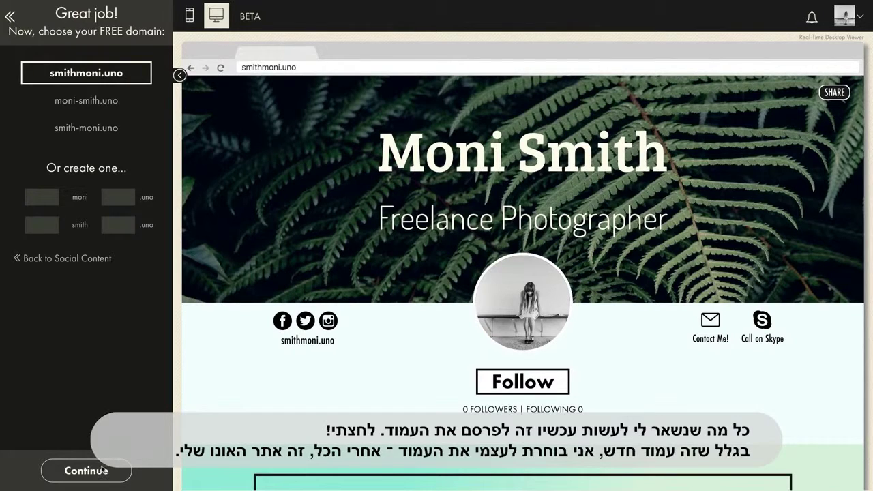
# Pick moni-smith.uno as the free domain and continue to its registration form.
pyautogui.click(94, 100)
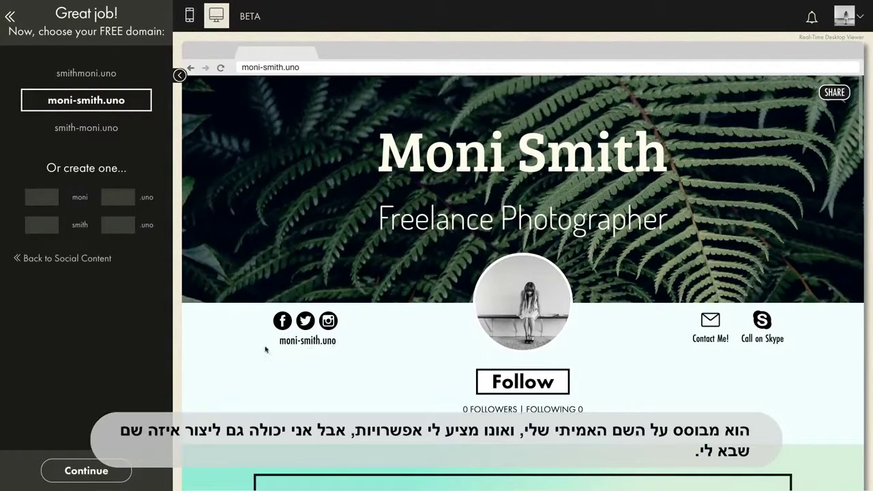
pyautogui.click(109, 481)
# Add the middle name, autofill the street address and phone, accept the terms, and submit.
pyautogui.click(434, 135)
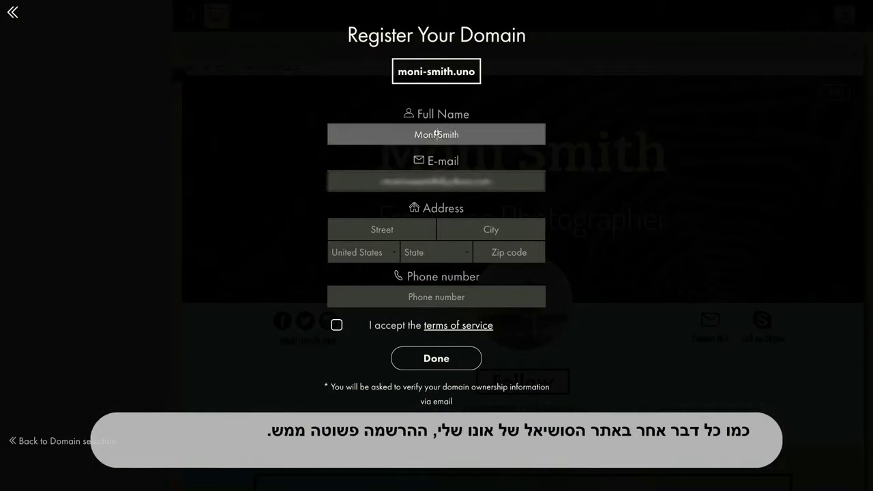
pyautogui.write('Rose')
pyautogui.click(382, 229)
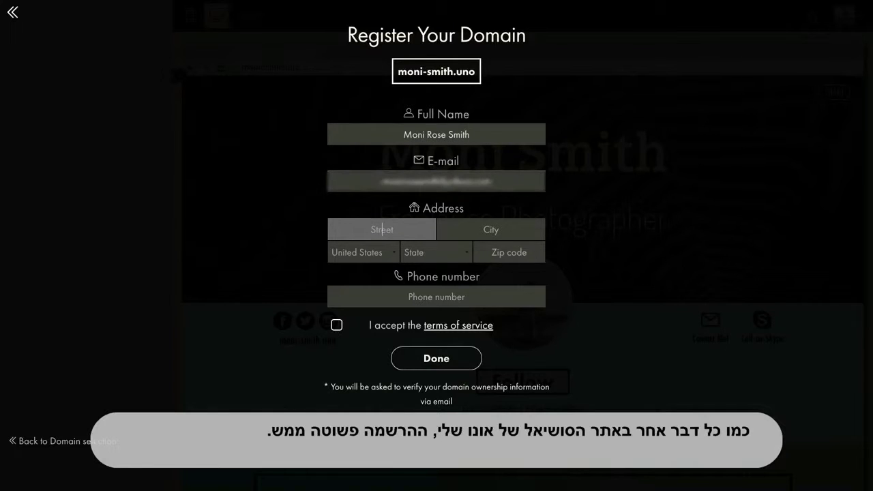
pyautogui.write('E')
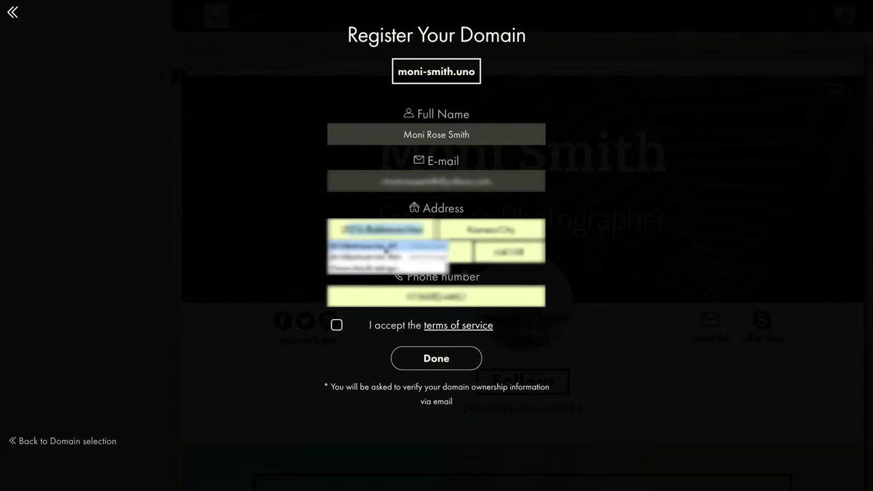
pyautogui.click(388, 249)
pyautogui.click(338, 325)
pyautogui.click(412, 360)
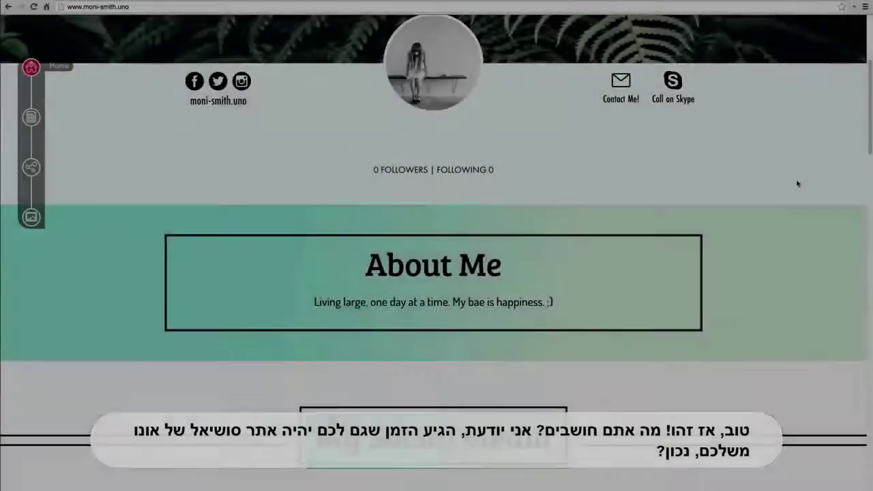
pyautogui.scroll(-15, 838, 184)
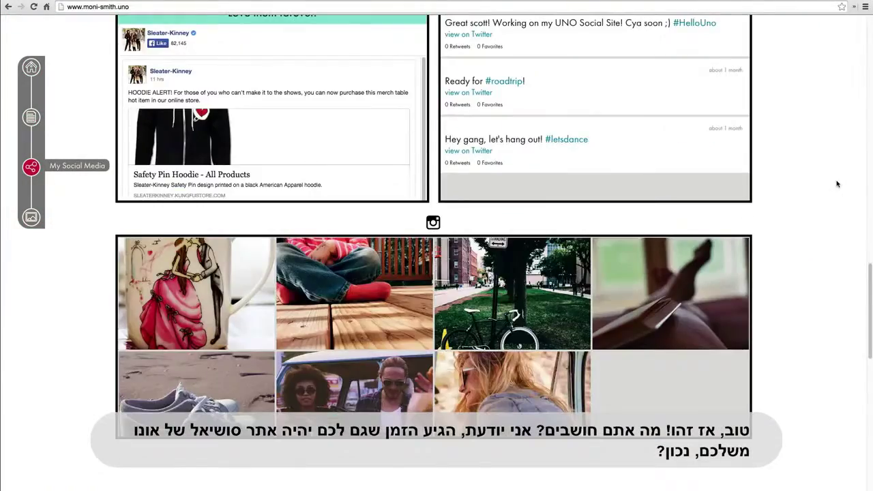
pyautogui.scroll(-10, 837, 184)
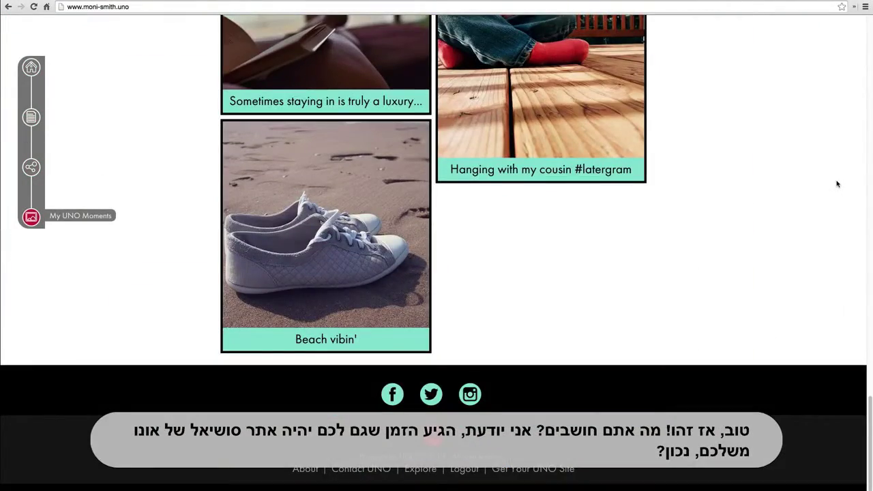
pyautogui.scroll(15, 837, 184)
pyautogui.scroll(15, 837, 183)
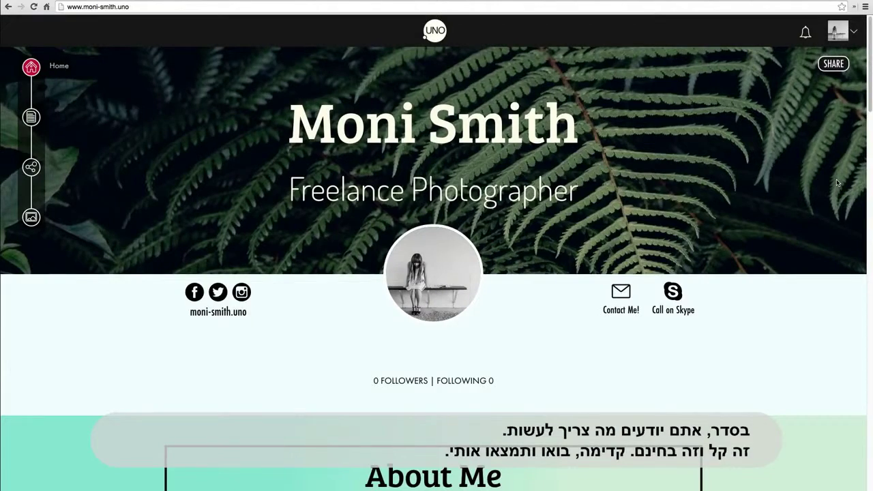